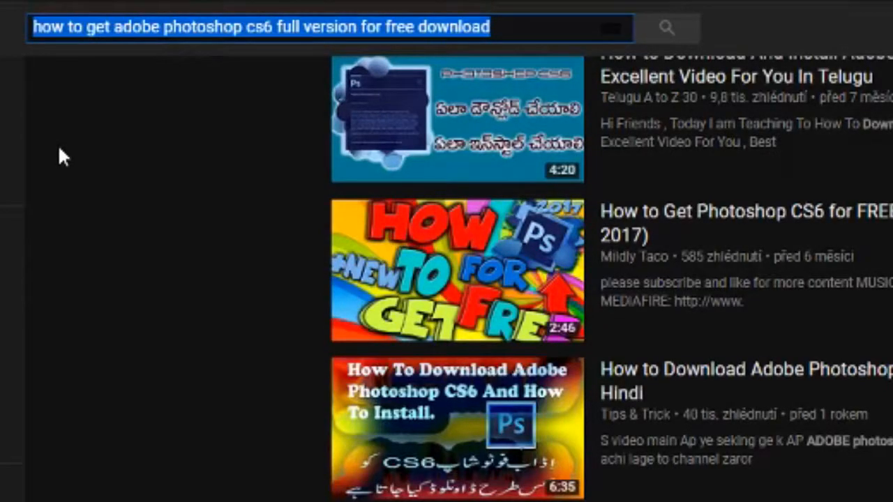
- Look up video search suggestions for "how t"
{"action": "type", "text": "how"}
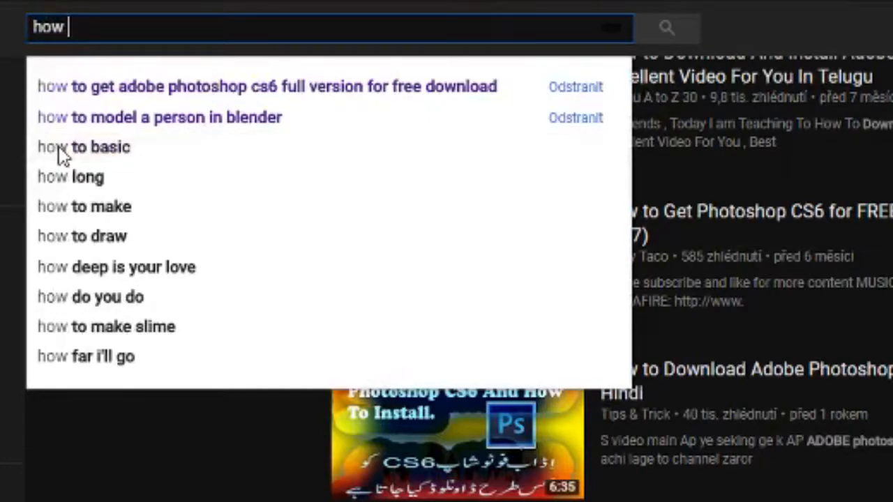
{"action": "type", "text": " t"}
{"action": "key", "text": "Down"}
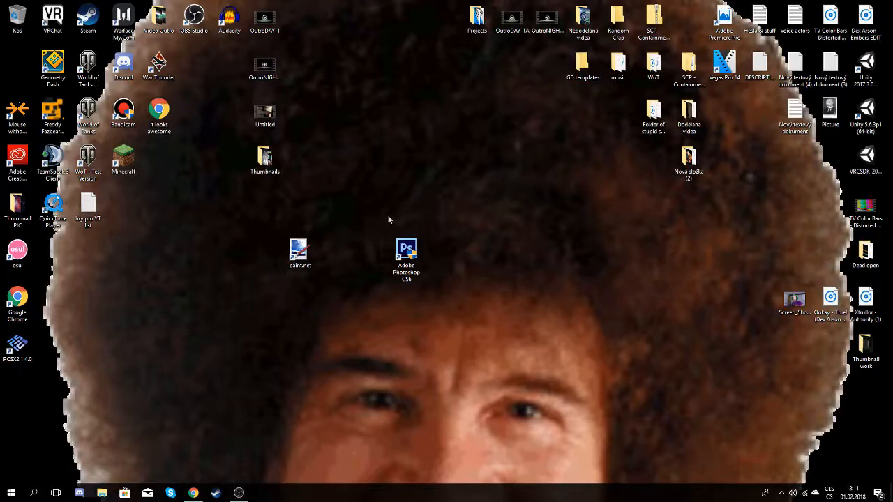
- Open paint.net and create a new blank image 1280 pixels wide and 720 pixels high
{"action": "double_click", "coordinate": [300, 251]}
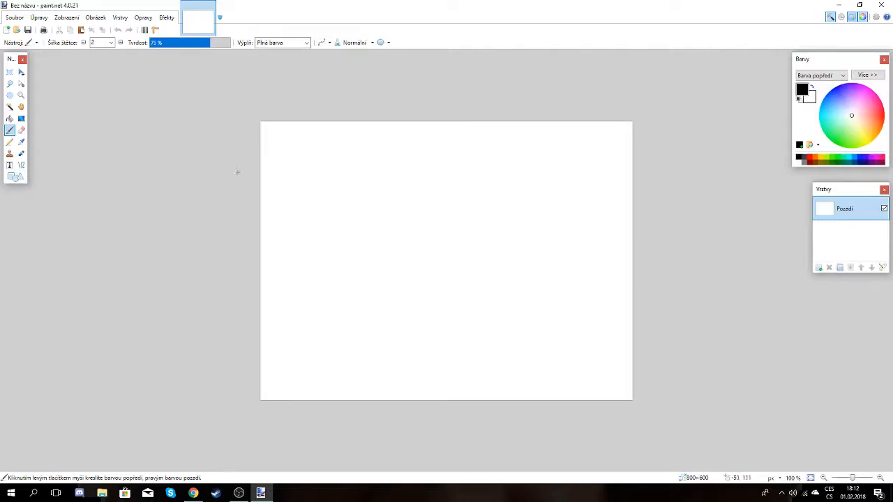
{"action": "left_click", "coordinate": [14, 18]}
{"action": "left_click", "coordinate": [23, 30]}
{"action": "type", "text": "1280"}
{"action": "key", "text": "Tab"}
{"action": "type", "text": "720"}
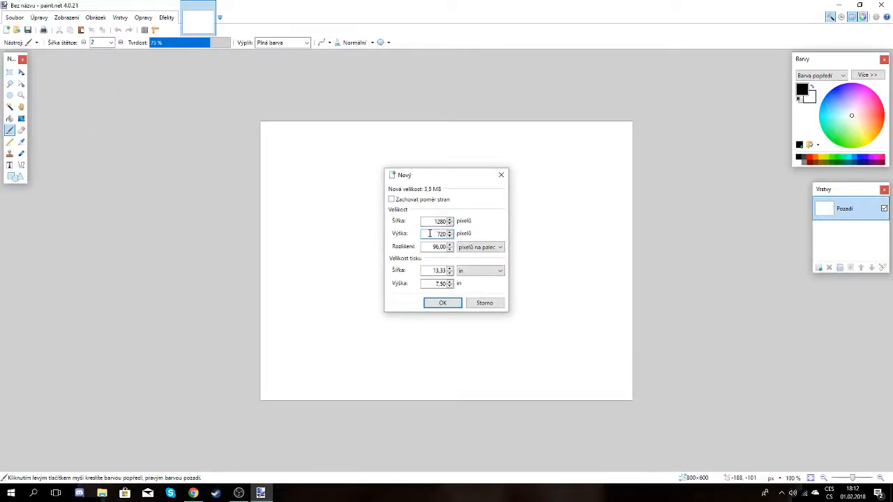
{"action": "left_click", "coordinate": [443, 302]}
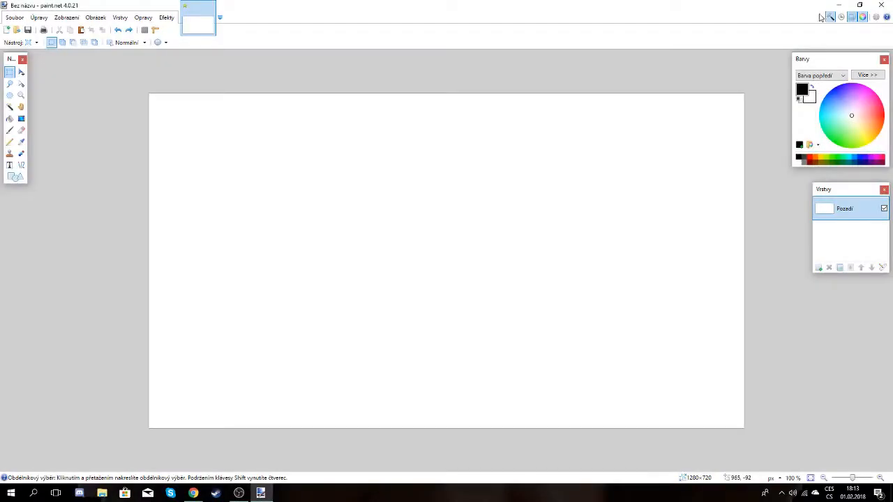
- Open the space picture DNj-7IgW4AAZxOX from the Thumbnail PIC folder as a separate image in paint.net
{"action": "left_click", "coordinate": [837, 6]}
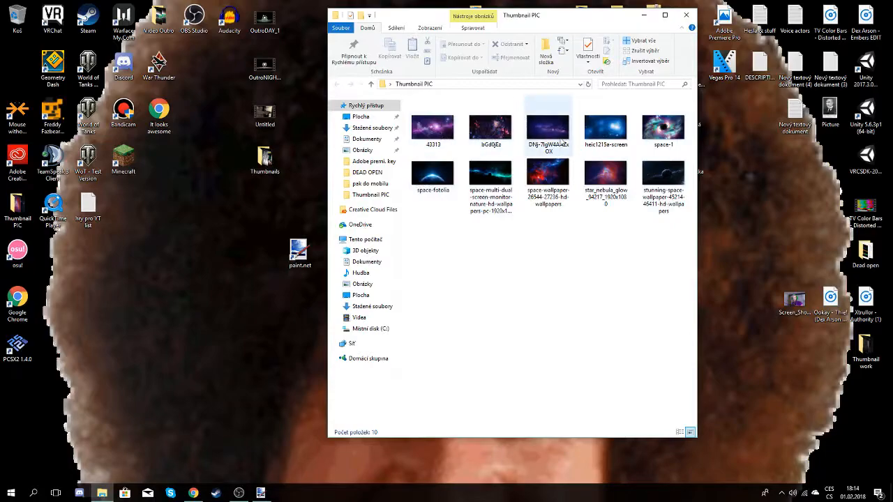
{"action": "mouse_move", "coordinate": [549, 140]}
{"action": "left_mouse_down"}
{"action": "mouse_move", "coordinate": [528, 237]}
{"action": "mouse_move", "coordinate": [248, 482]}
{"action": "mouse_move", "coordinate": [261, 487]}
{"action": "mouse_move", "coordinate": [342, 381]}
{"action": "left_mouse_up"}
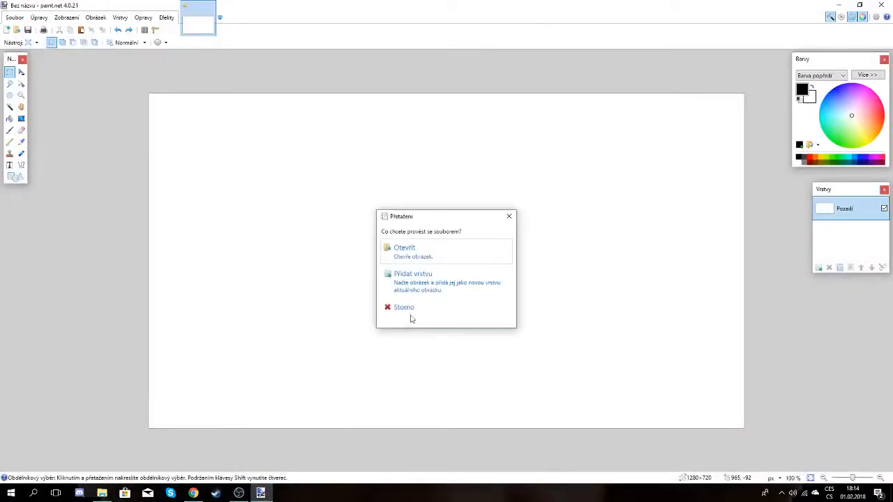
{"action": "left_click", "coordinate": [442, 258]}
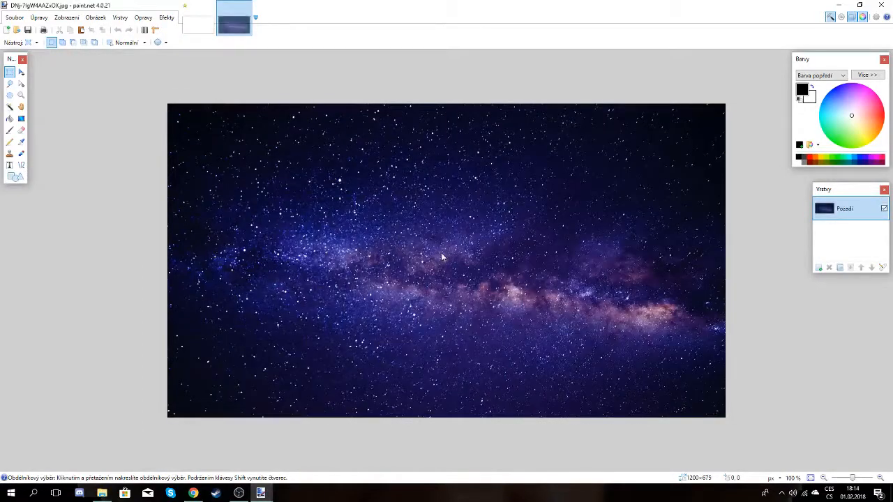
{"action": "left_click_drag", "start_coordinate": [852, 480], "coordinate": [852, 482]}
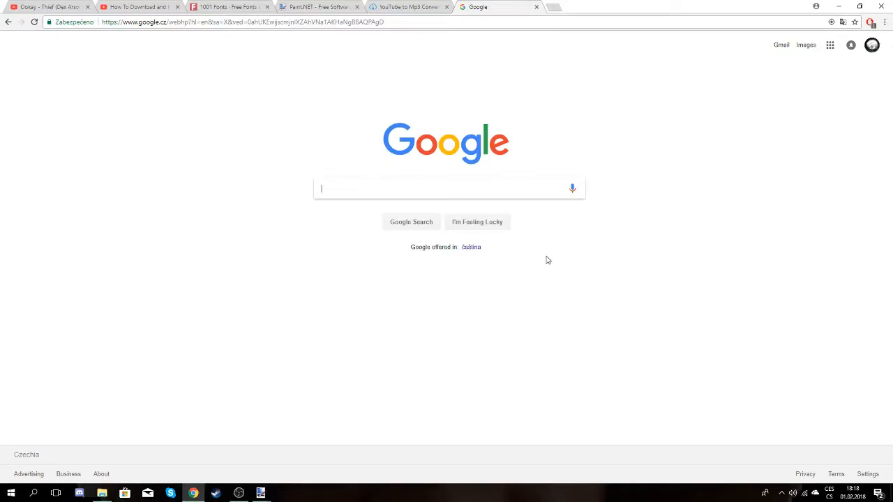
- Search Google for "Game logo"
{"action": "type", "text": "Gane"}
{"action": "key", "text": "BackSpace"}
{"action": "key", "text": "BackSpace"}
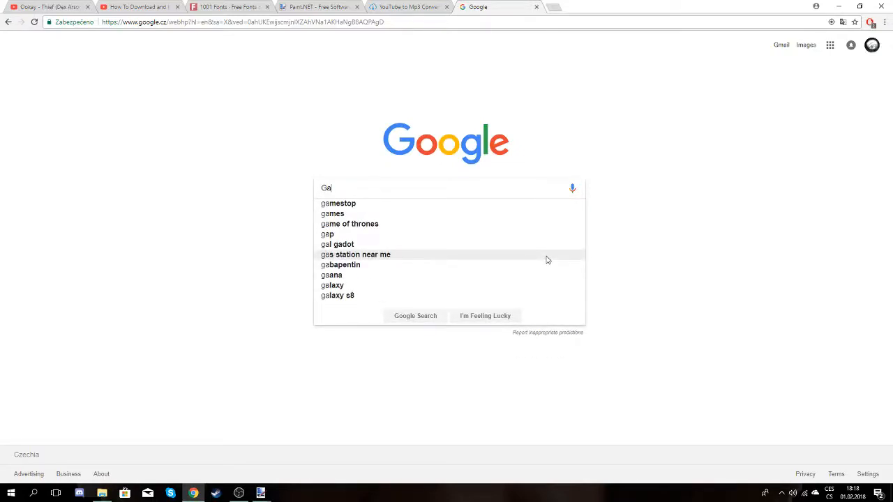
{"action": "type", "text": "me logo"}
{"action": "key", "text": "Return"}
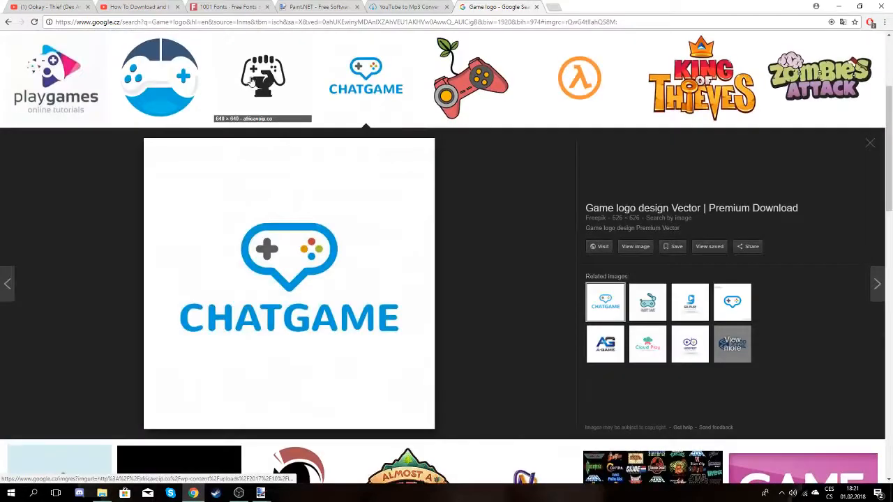
- Browse the neighbouring logo previews and refine the image search to "Game logo png"
{"action": "key", "text": "Left"}
{"action": "key", "text": "Left"}
{"action": "key", "text": "Left"}
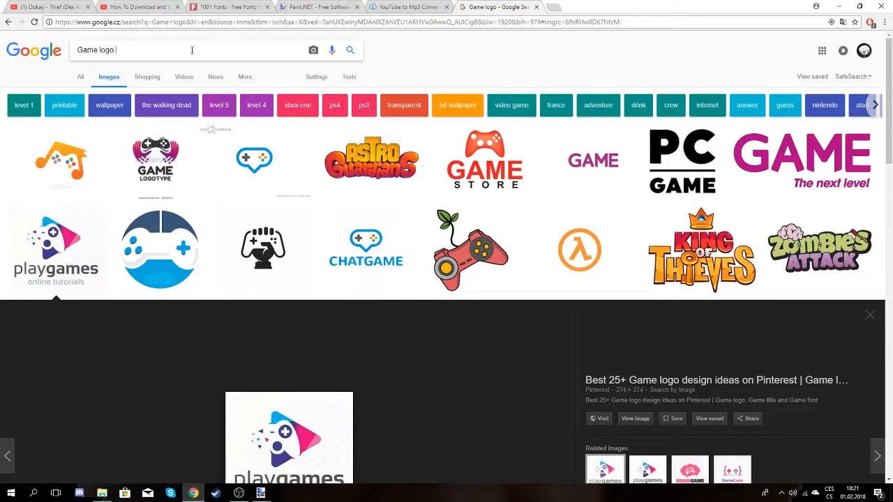
{"action": "type", "text": "png"}
{"action": "key", "text": "Return"}
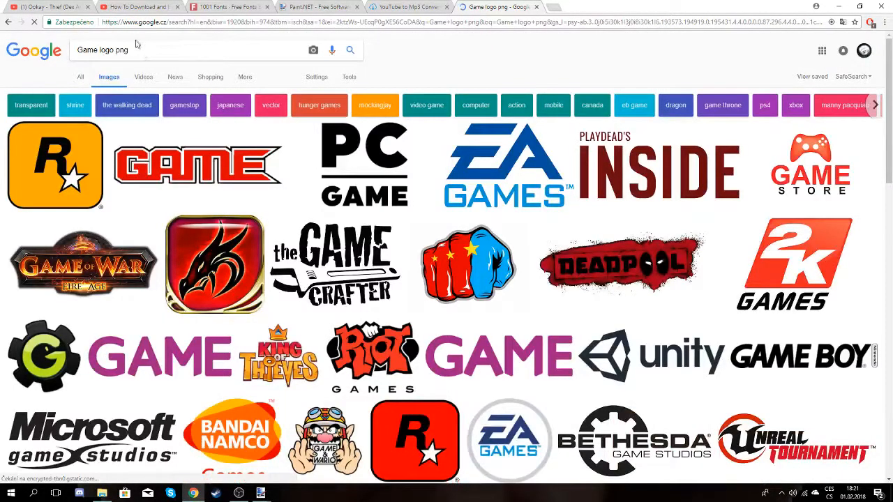
- Compare the red GAME and black PC GAME logos in the image results and download both
{"action": "left_click_drag", "start_coordinate": [136, 46], "coordinate": [120, 48]}
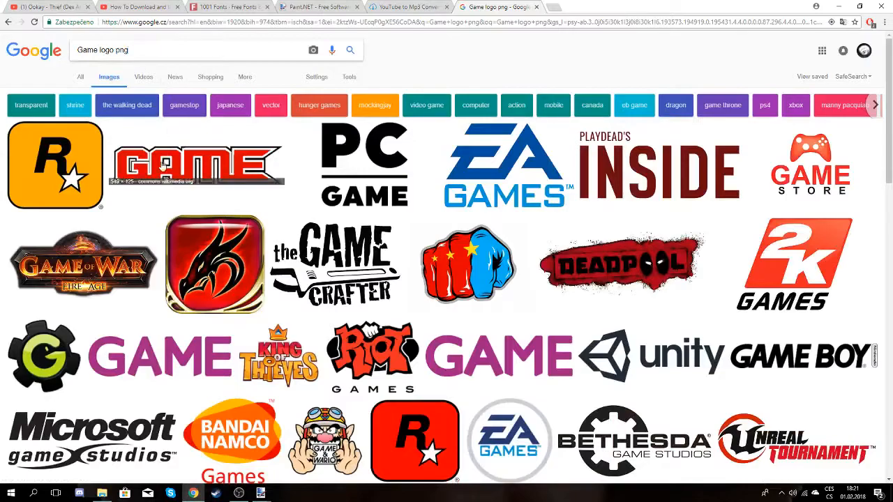
{"action": "left_click", "coordinate": [77, 170]}
{"action": "left_click", "coordinate": [209, 85]}
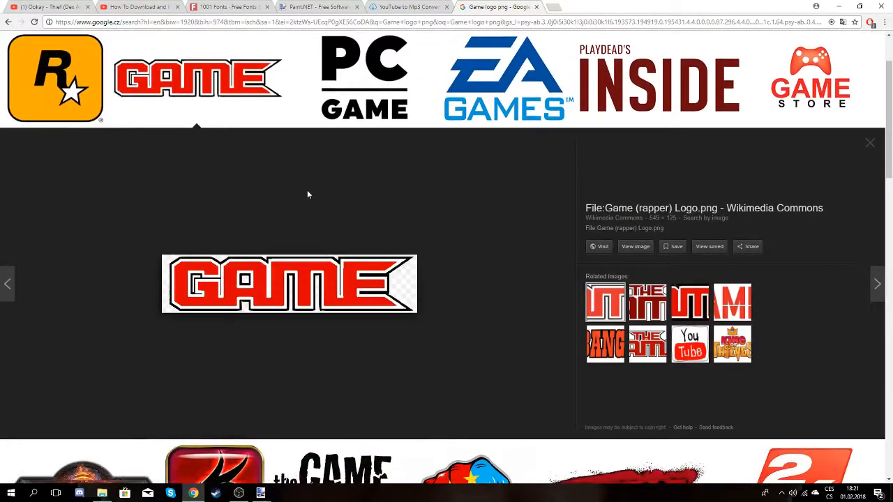
{"action": "left_click", "coordinate": [370, 63]}
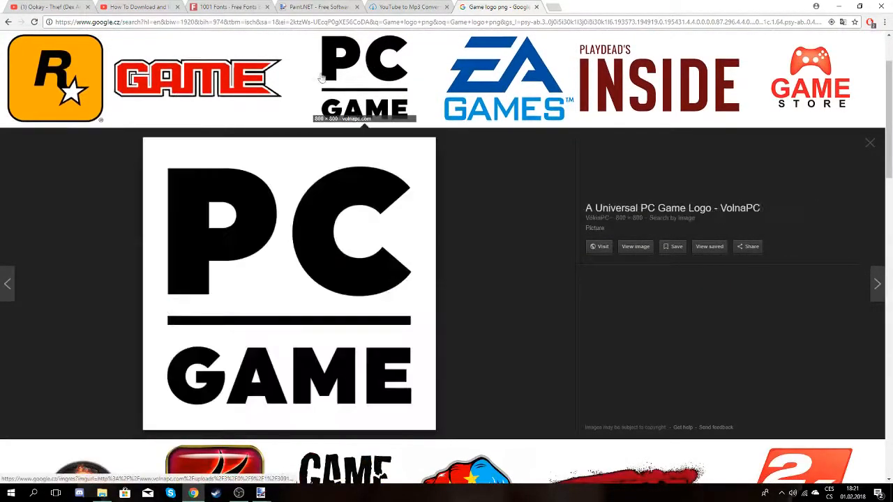
{"action": "left_click", "coordinate": [225, 81]}
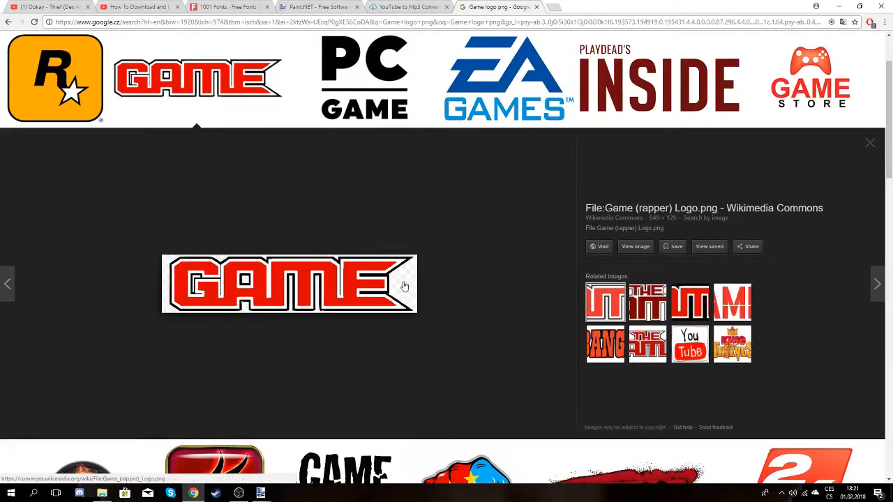
{"action": "left_click", "coordinate": [249, 236]}
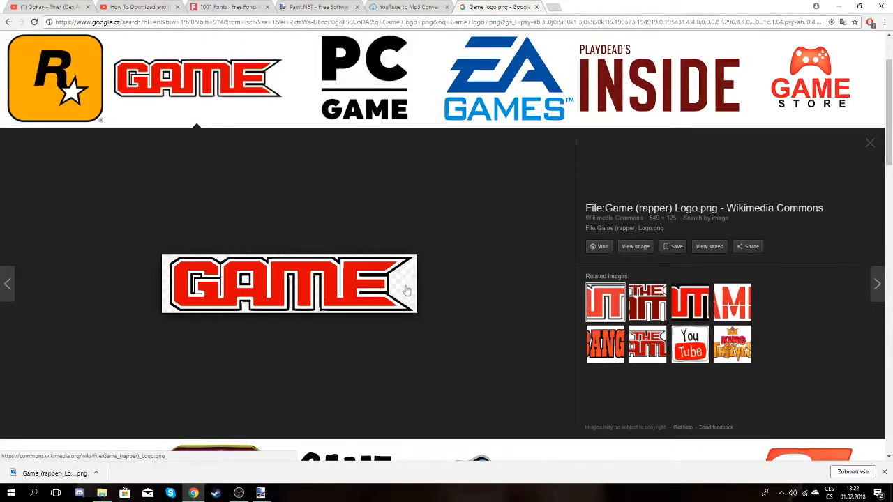
{"action": "key", "text": "Right"}
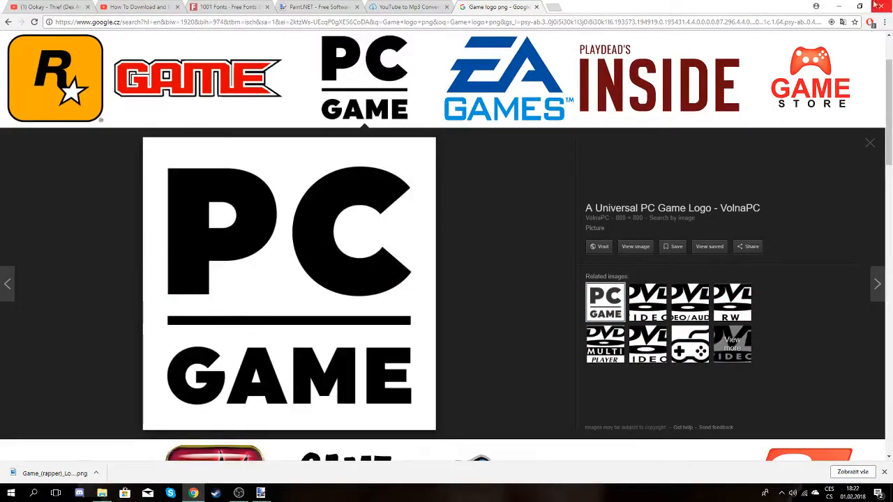
- Add the downloaded red GAME logo to the space image as a new layer and place it in the image's upper left area
{"action": "left_click", "coordinate": [839, 6]}
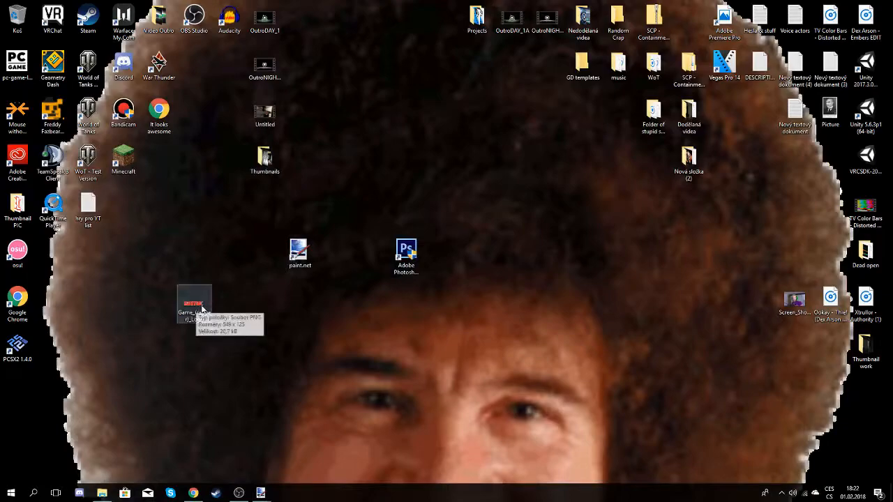
{"action": "mouse_move", "coordinate": [204, 312]}
{"action": "left_mouse_down"}
{"action": "mouse_move", "coordinate": [276, 478]}
{"action": "mouse_move", "coordinate": [269, 498]}
{"action": "mouse_move", "coordinate": [338, 317]}
{"action": "left_mouse_up"}
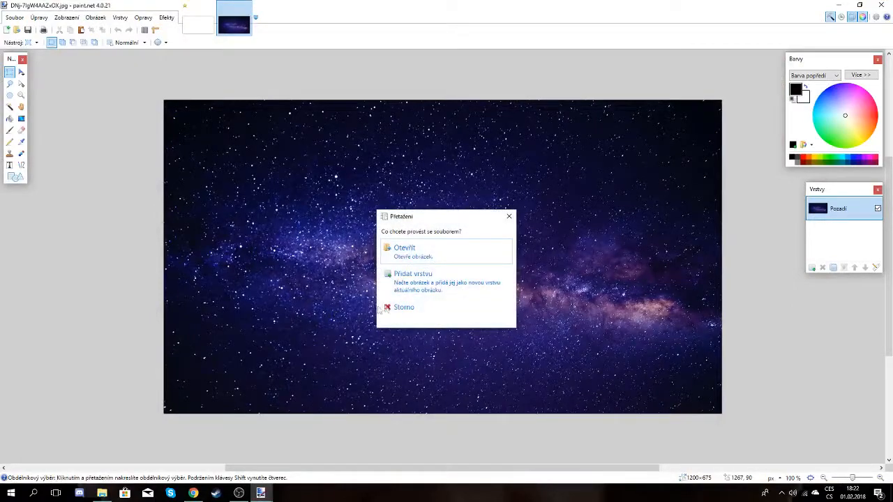
{"action": "left_click", "coordinate": [442, 280]}
{"action": "left_click", "coordinate": [21, 72]}
{"action": "left_click_drag", "start_coordinate": [439, 164], "coordinate": [470, 209]}
{"action": "key", "text": "Return"}
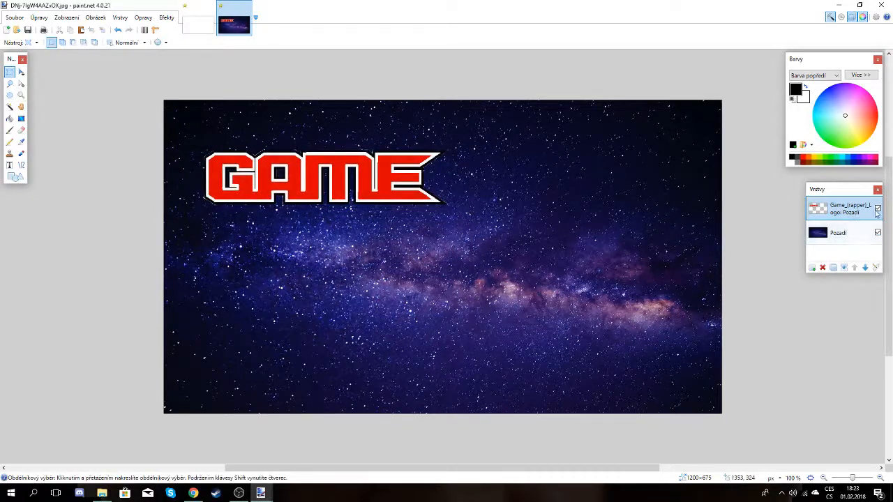
- Hide and show the GAME logo layer, and select it again after the background layer
{"action": "left_click", "coordinate": [877, 209]}
{"action": "left_click", "coordinate": [877, 209]}
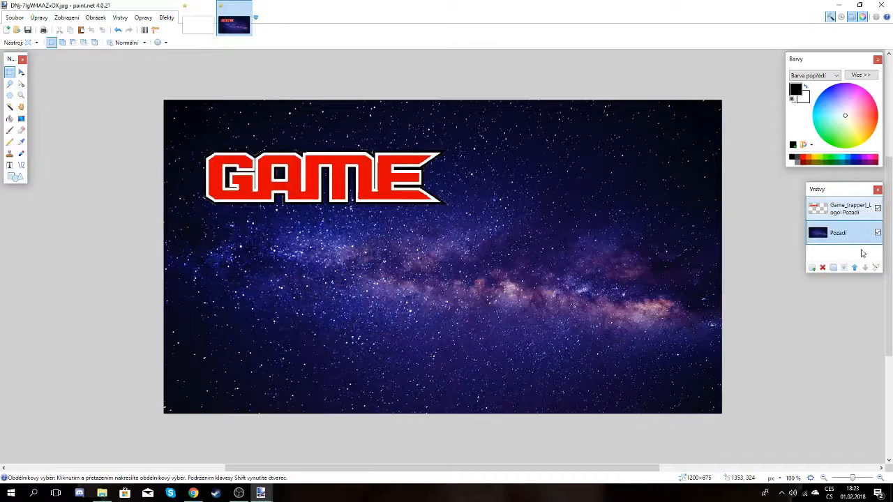
{"action": "left_click", "coordinate": [822, 206]}
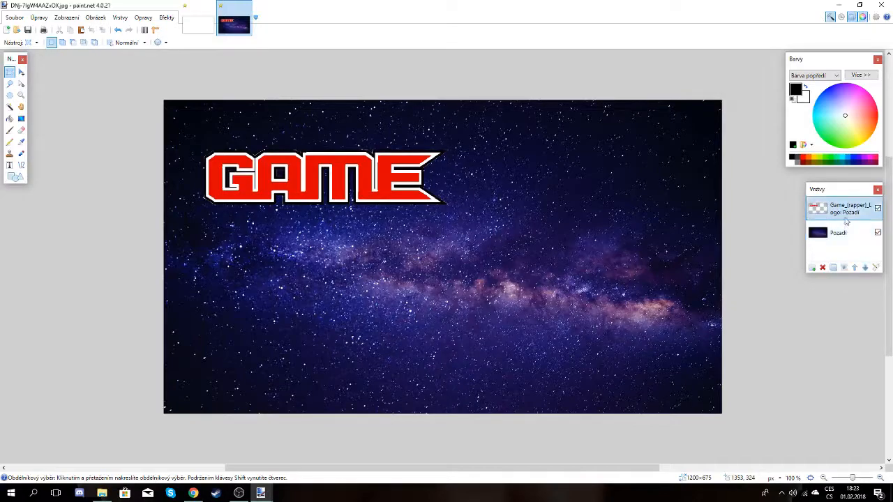
- Try freehand black strokes with a brush width of 13 on a new layer and on the background layer, and undo them
{"action": "left_click", "coordinate": [811, 267]}
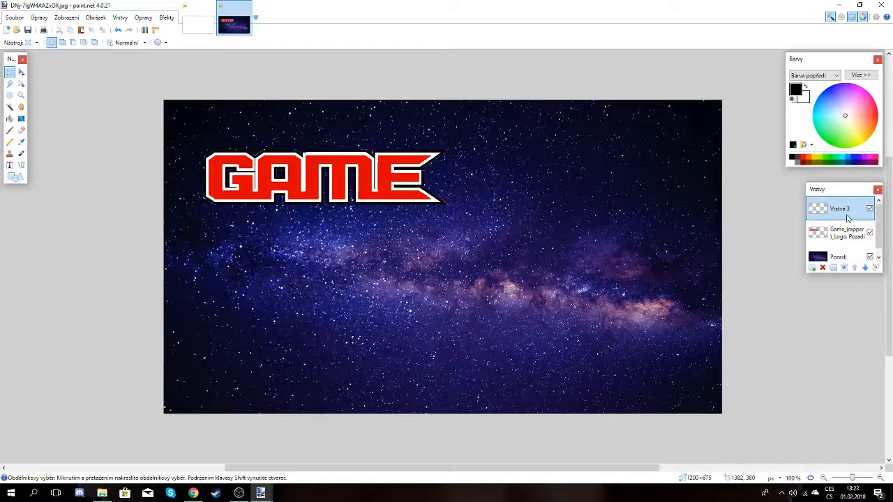
{"action": "left_click", "coordinate": [10, 130]}
{"action": "left_click", "coordinate": [110, 42]}
{"action": "left_click", "coordinate": [105, 155]}
{"action": "mouse_move", "coordinate": [465, 140]}
{"action": "left_mouse_down"}
{"action": "mouse_move", "coordinate": [233, 154]}
{"action": "mouse_move", "coordinate": [393, 238]}
{"action": "left_mouse_up"}
{"action": "left_click", "coordinate": [838, 257]}
{"action": "mouse_move", "coordinate": [588, 307]}
{"action": "left_mouse_down"}
{"action": "mouse_move", "coordinate": [520, 251]}
{"action": "mouse_move", "coordinate": [358, 204]}
{"action": "left_mouse_up"}
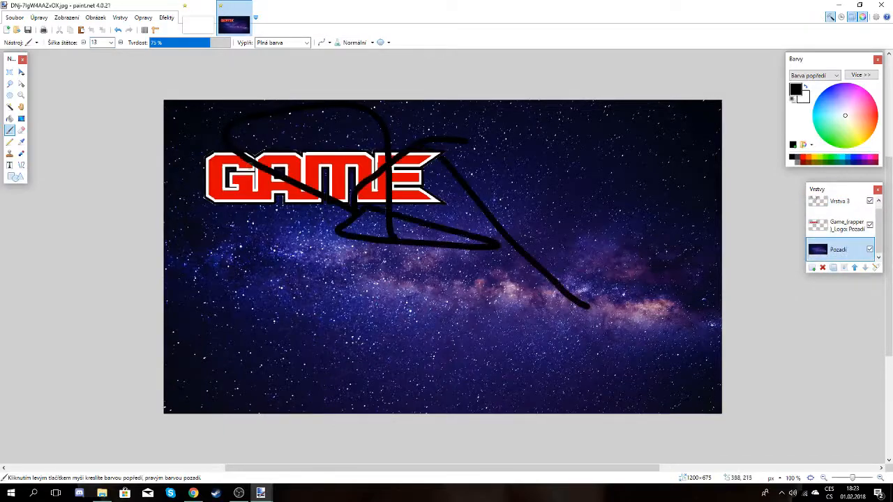
{"action": "double_click", "coordinate": [118, 32]}
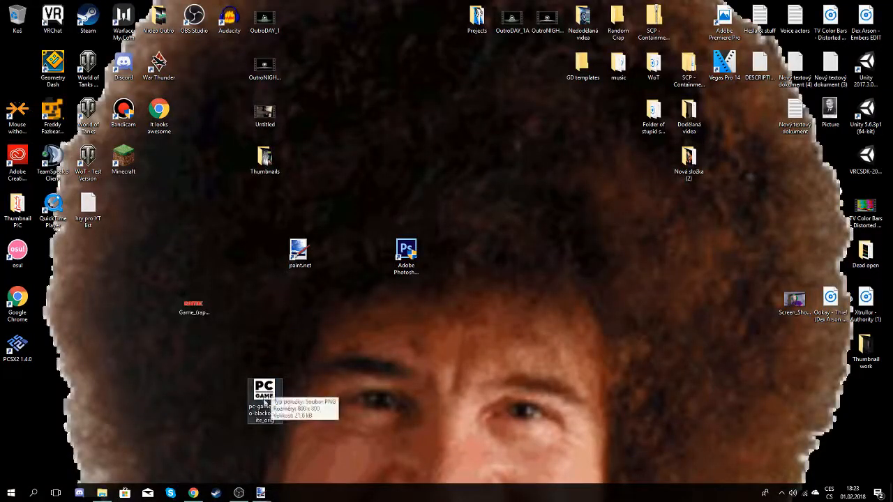
- Try adding the downloaded PC GAME logo to the space image as a new layer
{"action": "mouse_move", "coordinate": [269, 397]}
{"action": "left_mouse_down"}
{"action": "mouse_move", "coordinate": [265, 494]}
{"action": "mouse_move", "coordinate": [274, 352]}
{"action": "left_mouse_up"}
{"action": "left_click", "coordinate": [486, 279]}
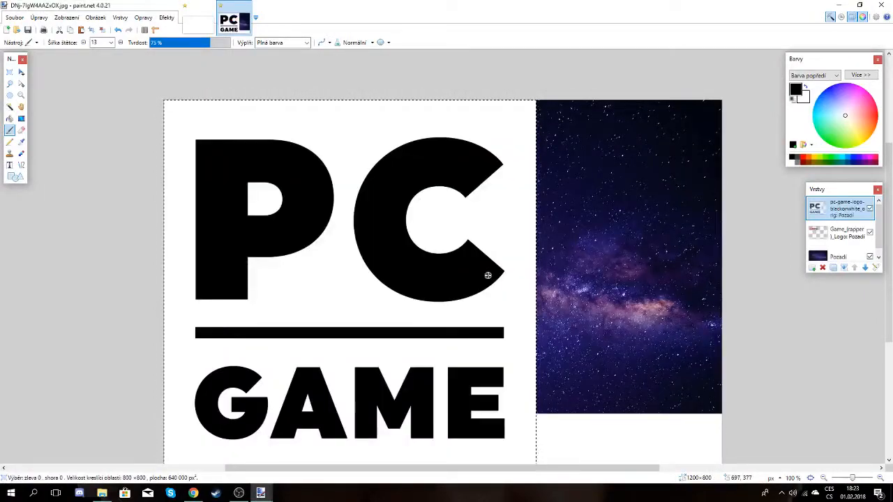
{"action": "left_click", "coordinate": [850, 479]}
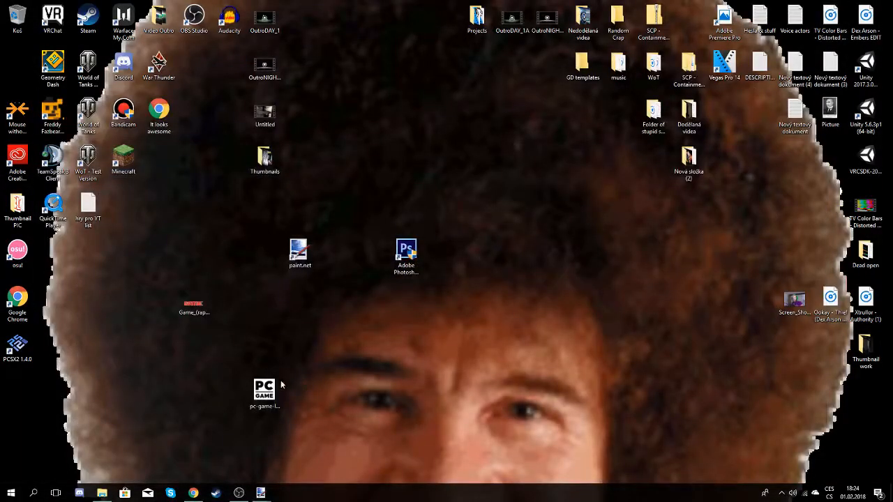
- Open the downloaded PC GAME logo as a separate image in paint.net
{"action": "mouse_move", "coordinate": [282, 384]}
{"action": "left_mouse_down"}
{"action": "mouse_move", "coordinate": [262, 494]}
{"action": "mouse_move", "coordinate": [260, 265]}
{"action": "left_mouse_up"}
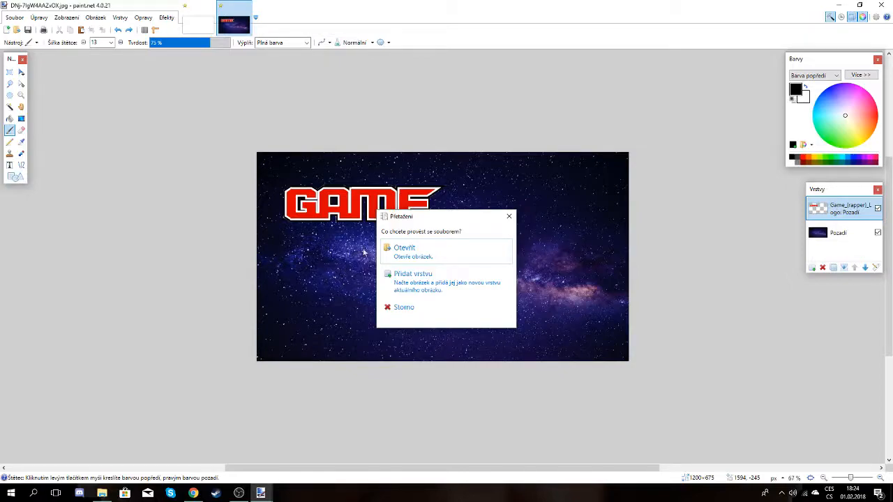
{"action": "left_click", "coordinate": [459, 252]}
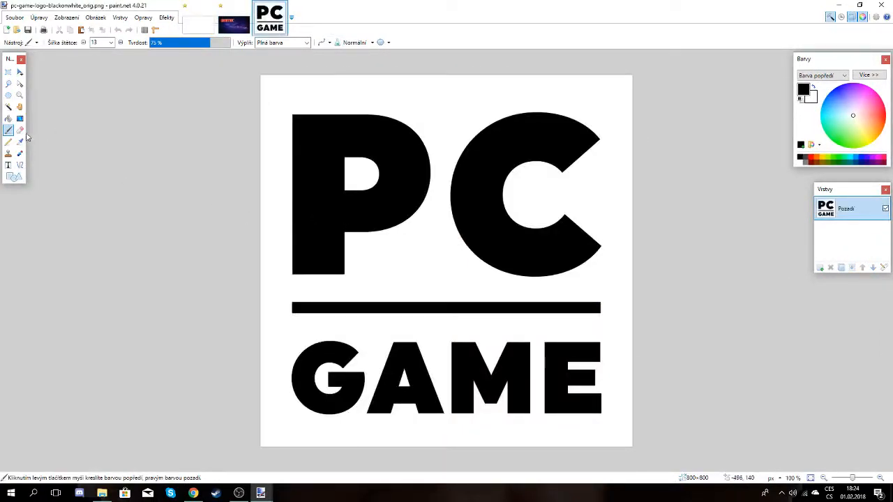
- Try erasing the white area around the upper curve of the P freehand, and undo the erasing
{"action": "left_click", "coordinate": [20, 131]}
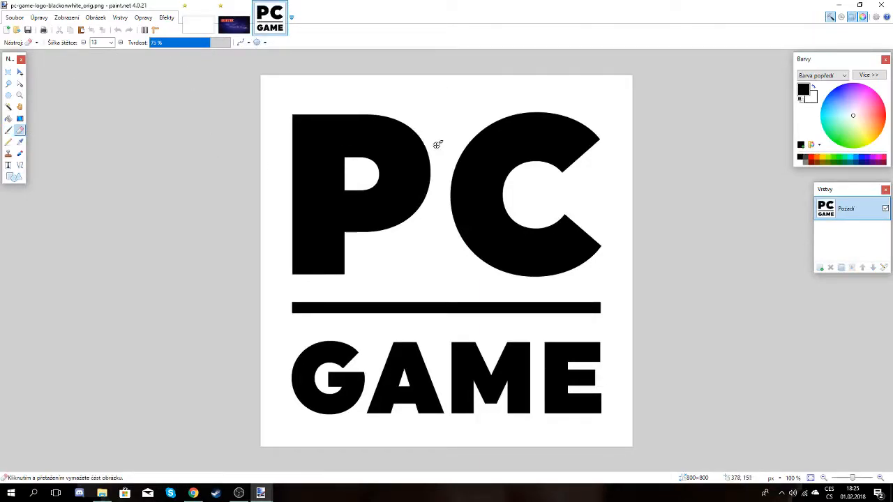
{"action": "mouse_move", "coordinate": [440, 166]}
{"action": "left_mouse_down"}
{"action": "mouse_move", "coordinate": [437, 141]}
{"action": "mouse_move", "coordinate": [413, 106]}
{"action": "mouse_move", "coordinate": [365, 97]}
{"action": "mouse_move", "coordinate": [415, 130]}
{"action": "mouse_move", "coordinate": [427, 169]}
{"action": "mouse_move", "coordinate": [413, 133]}
{"action": "left_mouse_up"}
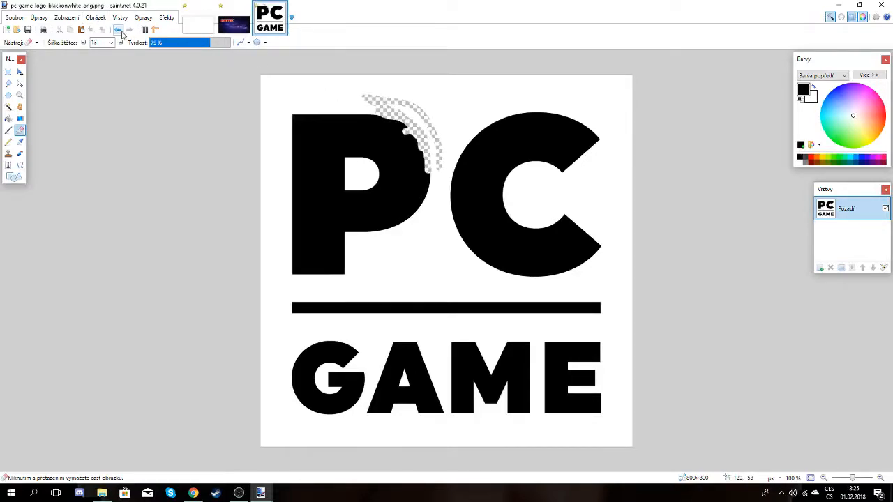
{"action": "left_click", "coordinate": [118, 29]}
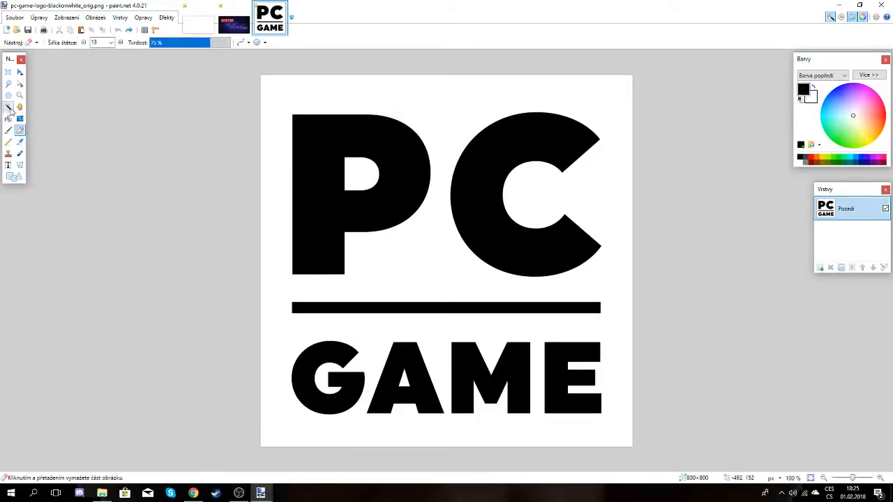
- Try Magic Wand tolerances of 100% and 0% on the white area around the letters, and delete that area at 50%
{"action": "left_click", "coordinate": [9, 107]}
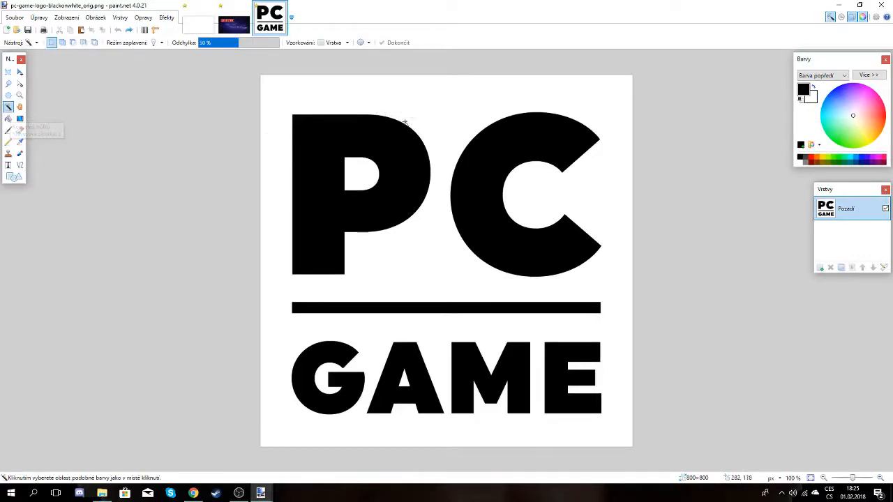
{"action": "left_click", "coordinate": [462, 99]}
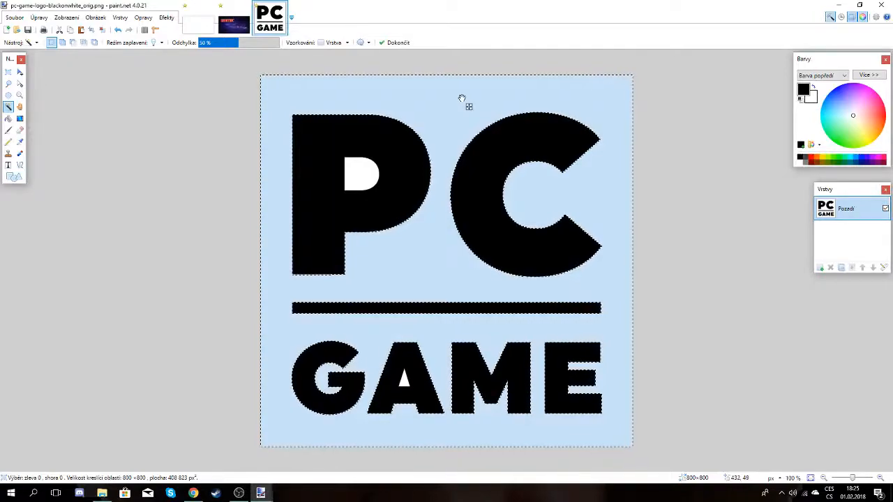
{"action": "mouse_move", "coordinate": [462, 99]}
{"action": "left_mouse_down"}
{"action": "mouse_move", "coordinate": [447, 105]}
{"action": "mouse_move", "coordinate": [407, 171]}
{"action": "mouse_move", "coordinate": [476, 220]}
{"action": "mouse_move", "coordinate": [605, 245]}
{"action": "mouse_move", "coordinate": [612, 231]}
{"action": "mouse_move", "coordinate": [459, 103]}
{"action": "mouse_move", "coordinate": [361, 105]}
{"action": "mouse_move", "coordinate": [462, 103]}
{"action": "left_mouse_up"}
{"action": "left_click_drag", "start_coordinate": [248, 45], "coordinate": [290, 46]}
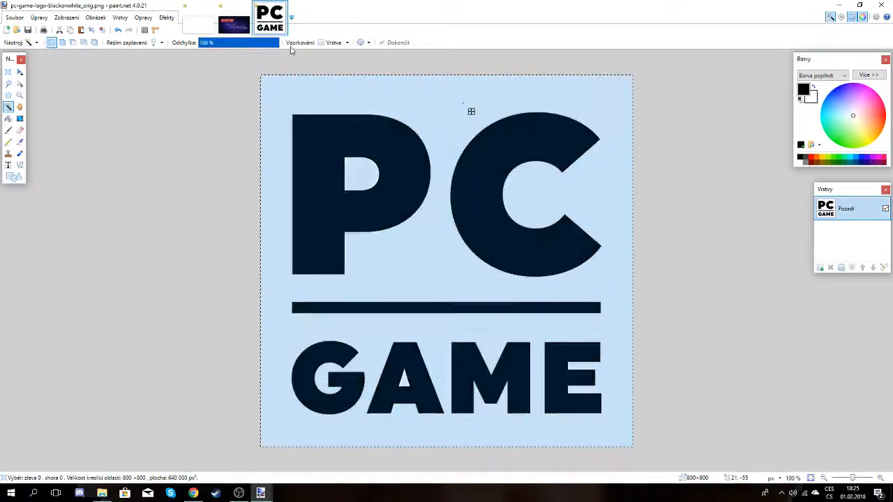
{"action": "left_click_drag", "start_coordinate": [471, 111], "coordinate": [469, 183]}
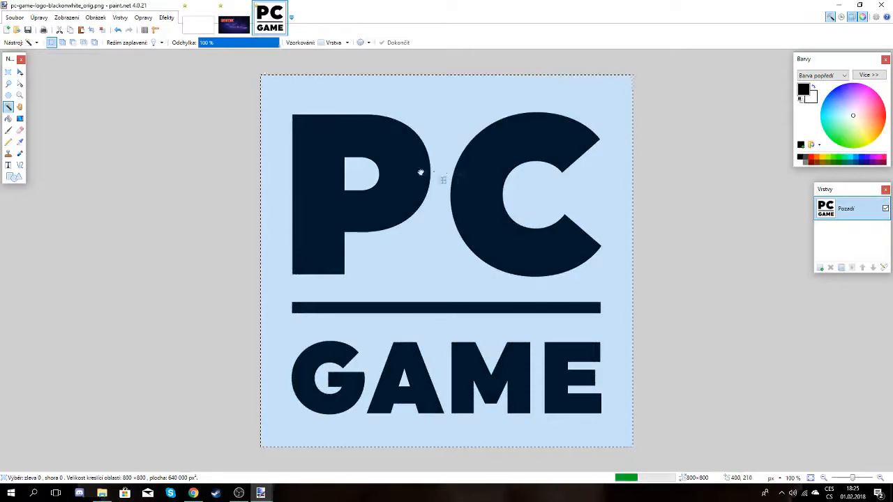
{"action": "left_click_drag", "start_coordinate": [446, 131], "coordinate": [455, 113]}
{"action": "left_click_drag", "start_coordinate": [249, 46], "coordinate": [193, 46]}
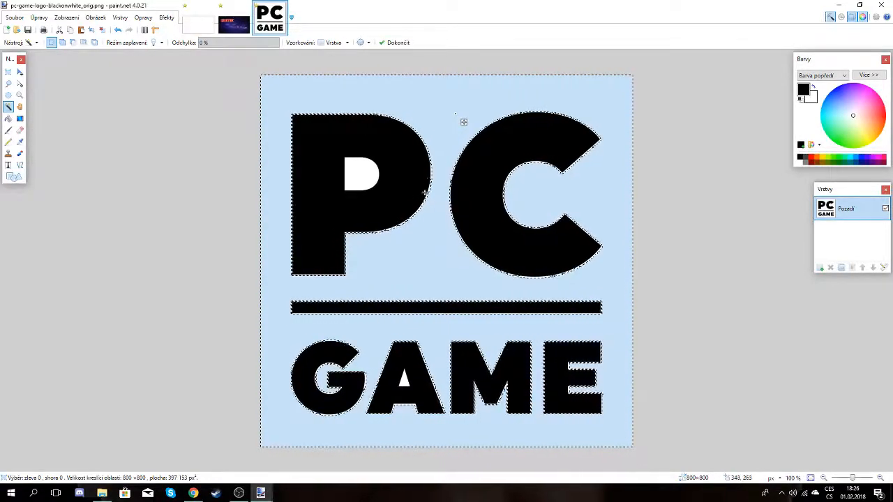
{"action": "left_click_drag", "start_coordinate": [266, 45], "coordinate": [244, 46]}
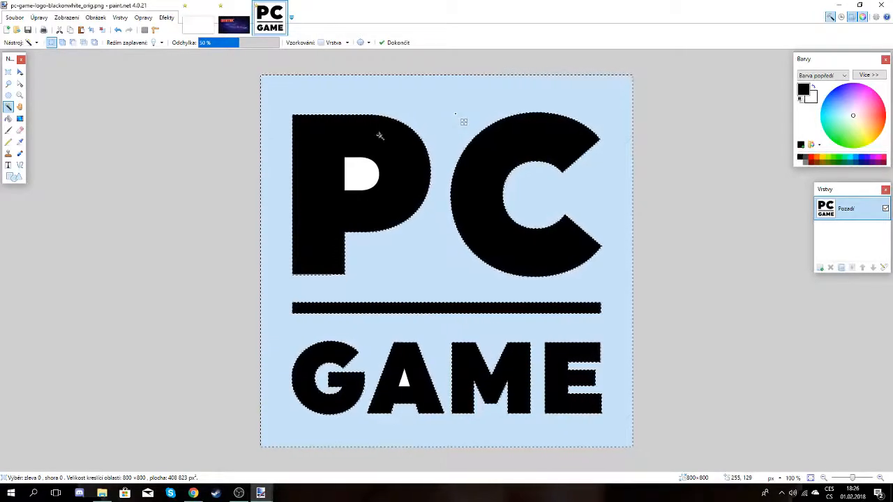
{"action": "key", "text": "Delete"}
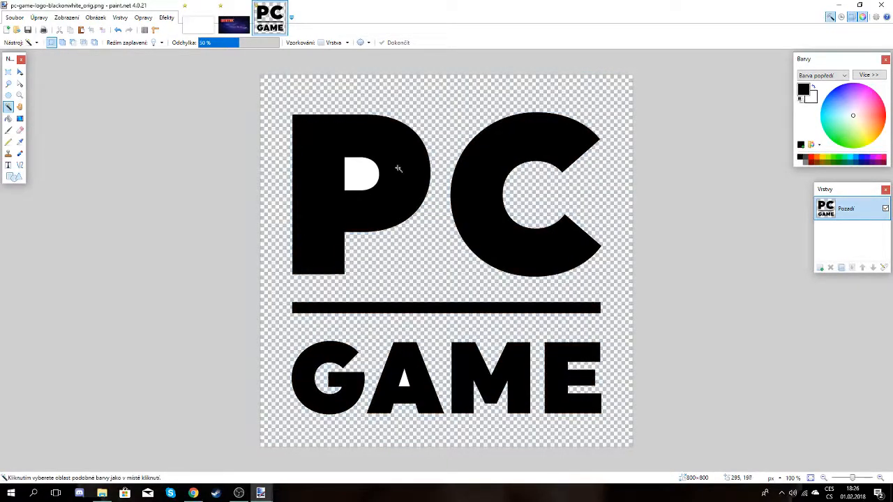
- Delete the remaining white areas inside the P and the A of the logo
{"action": "left_click", "coordinate": [365, 174]}
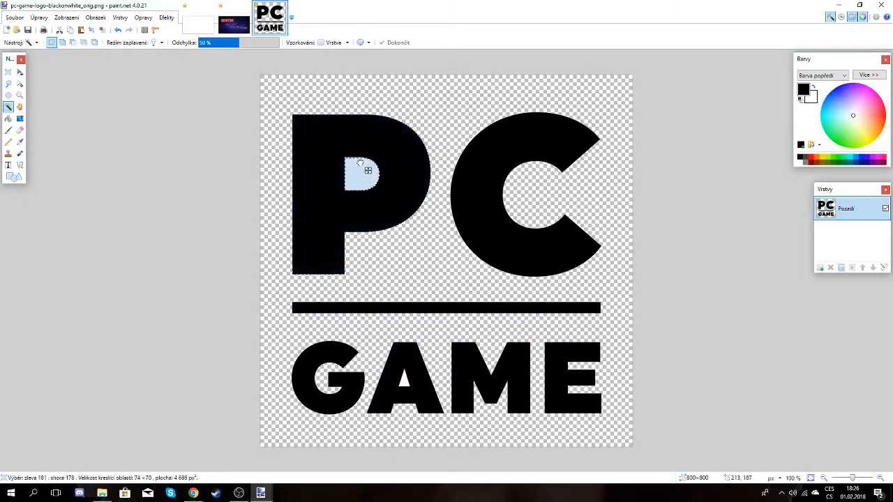
{"action": "key", "text": "Delete"}
{"action": "left_click", "coordinate": [397, 384]}
{"action": "key", "text": "Delete"}
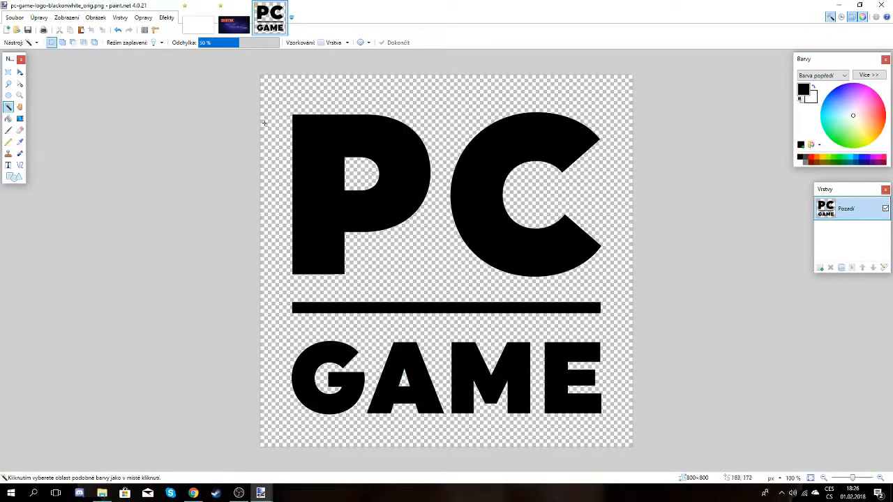
- Copy the whole transparent PC GAME logo and paste it into the space image, keeping the canvas size
{"action": "left_click", "coordinate": [8, 73]}
{"action": "left_click_drag", "start_coordinate": [206, 53], "coordinate": [636, 452]}
{"action": "left_click", "coordinate": [39, 18]}
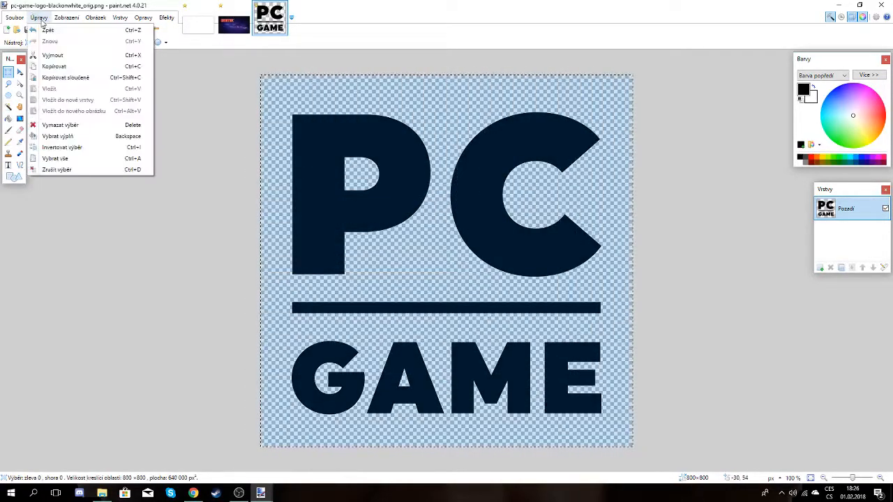
{"action": "left_click", "coordinate": [56, 67]}
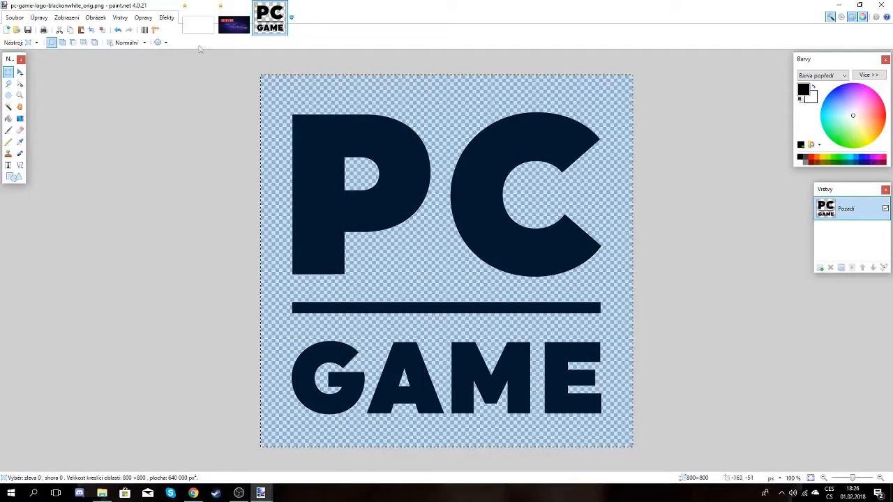
{"action": "left_click", "coordinate": [234, 24]}
{"action": "left_click", "coordinate": [40, 18]}
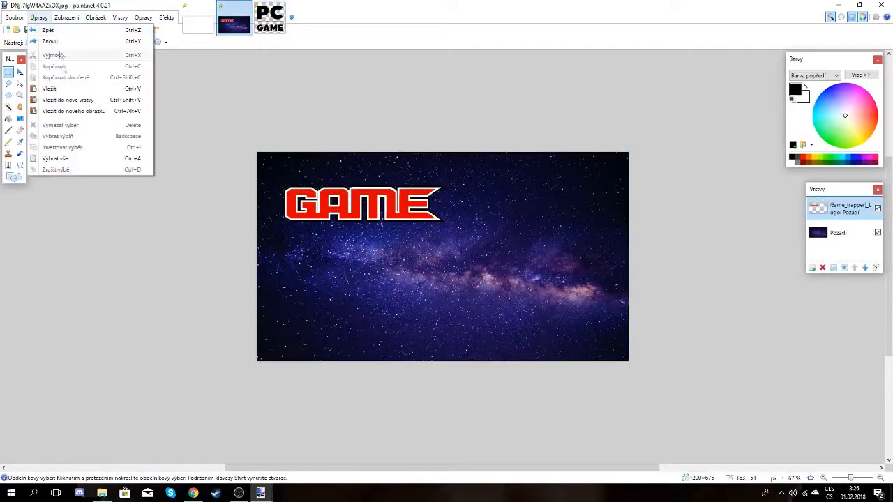
{"action": "left_click", "coordinate": [69, 90]}
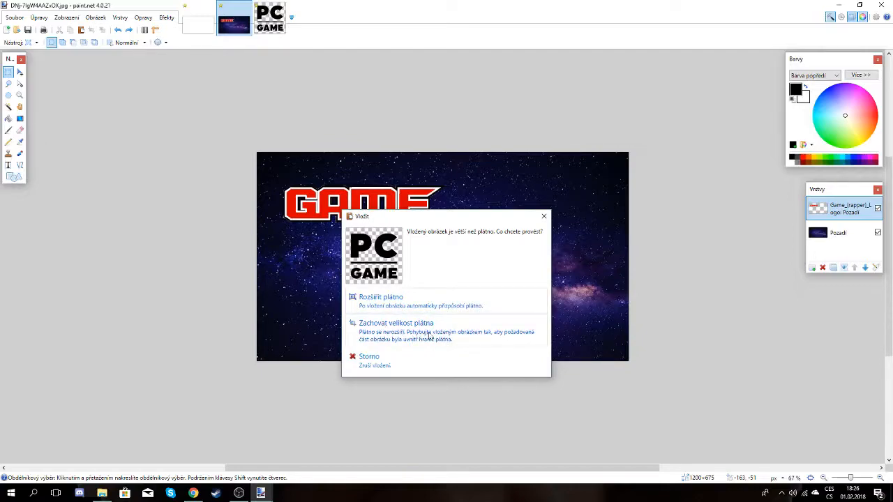
{"action": "left_click", "coordinate": [448, 337]}
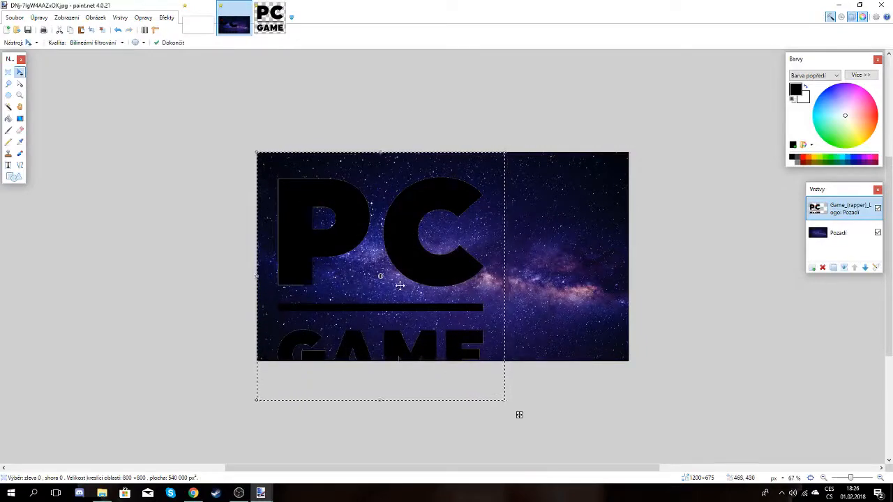
- Shrink the pasted PC GAME logo, place it beside the red GAME logo in the right half of the image, and deselect it
{"action": "left_click_drag", "start_coordinate": [355, 247], "coordinate": [397, 249]}
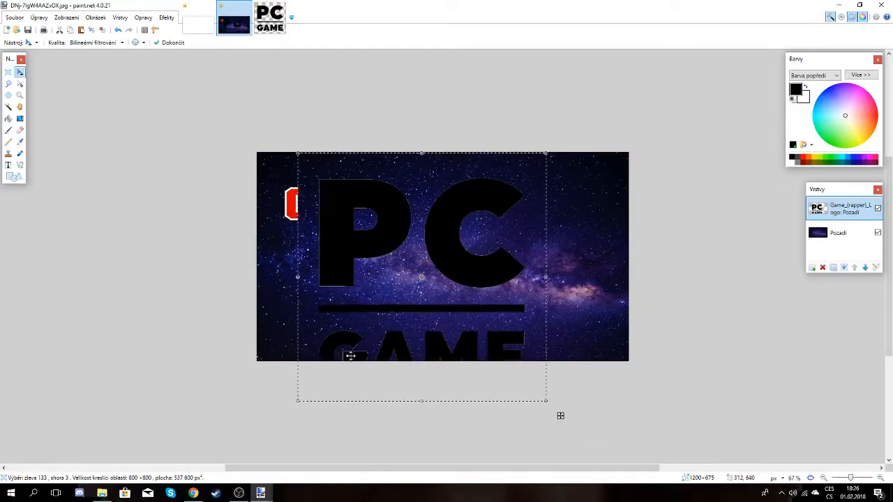
{"action": "left_click_drag", "start_coordinate": [298, 399], "coordinate": [405, 299]}
{"action": "left_click_drag", "start_coordinate": [447, 268], "coordinate": [502, 280]}
{"action": "left_click", "coordinate": [9, 72]}
{"action": "left_click", "coordinate": [415, 180]}
{"action": "left_click_drag", "start_coordinate": [850, 478], "coordinate": [853, 479]}
{"action": "left_click_drag", "start_coordinate": [185, 118], "coordinate": [461, 252]}
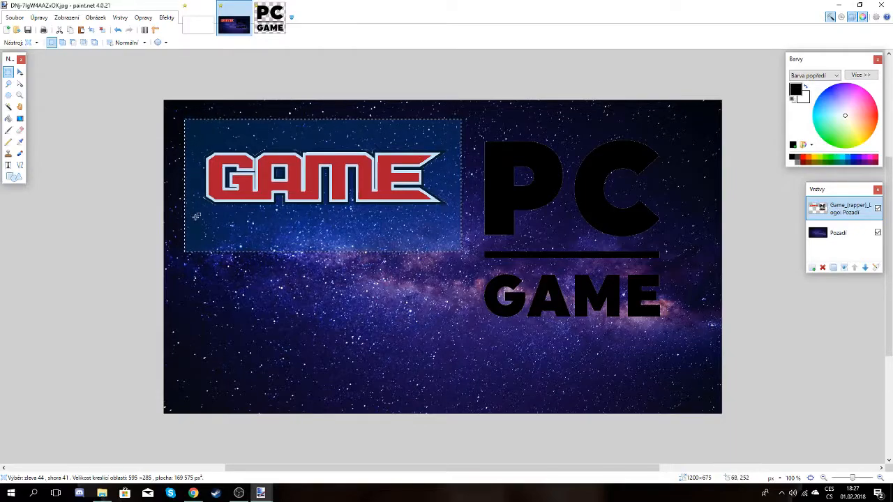
{"action": "left_click", "coordinate": [445, 217]}
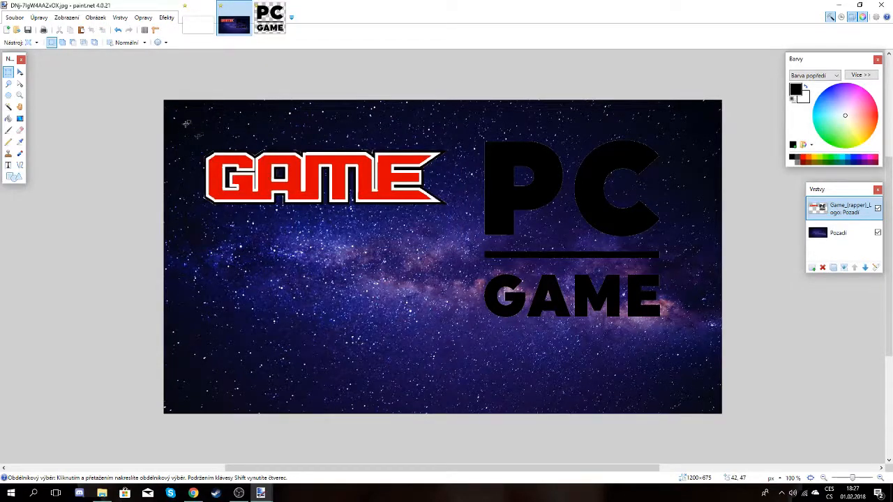
{"action": "left_click_drag", "start_coordinate": [852, 479], "coordinate": [848, 487]}
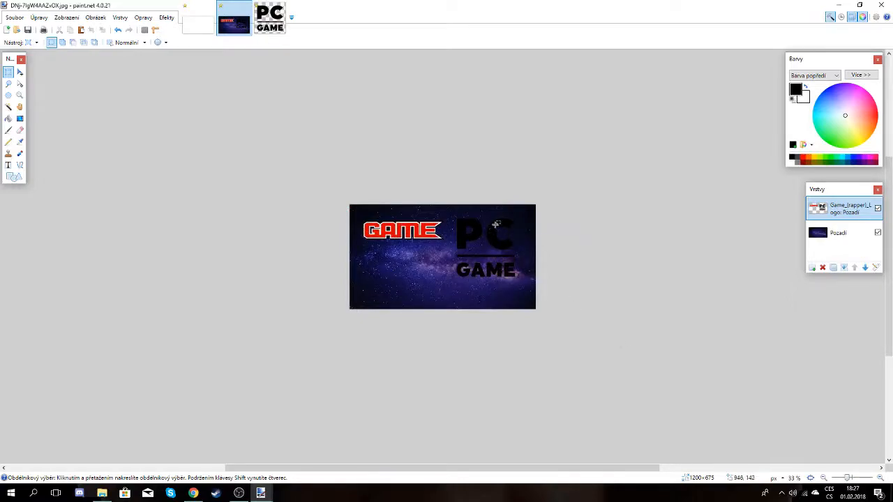
{"action": "left_click_drag", "start_coordinate": [849, 478], "coordinate": [852, 482]}
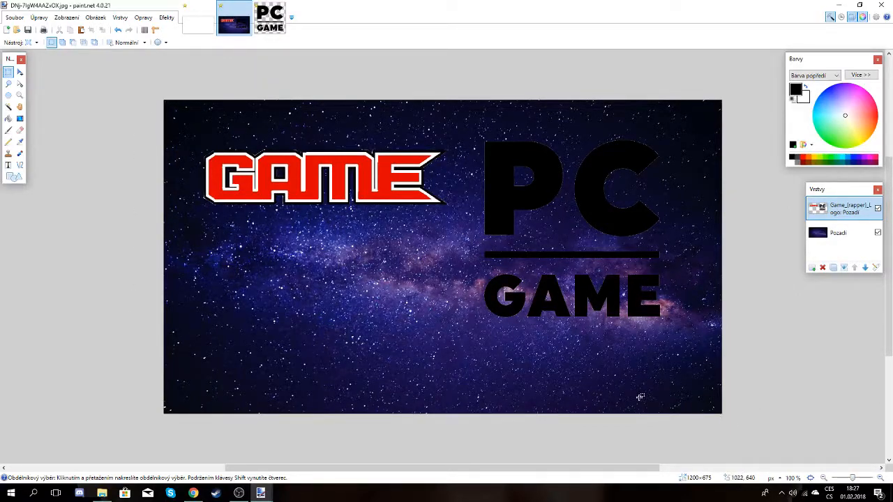
- Select the entire logo layer and apply the photo softening effect (Změkčení) with its default settings
{"action": "key", "text": "ctrl+a"}
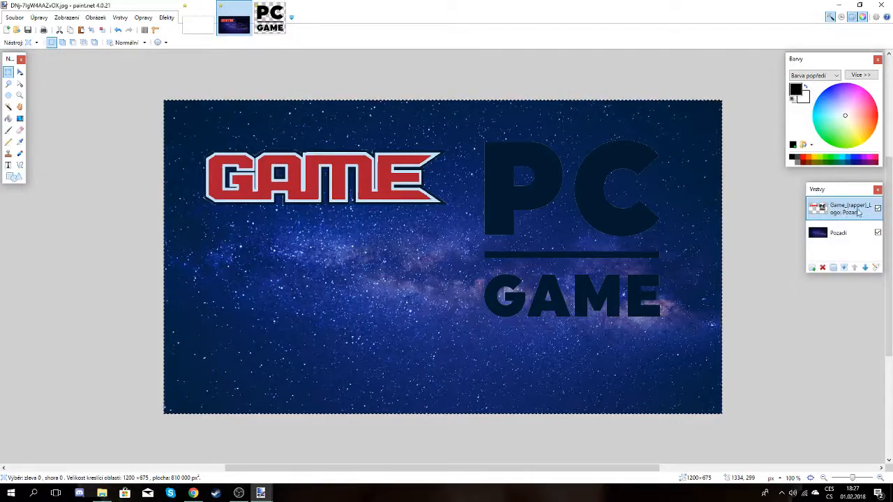
{"action": "left_click", "coordinate": [167, 18]}
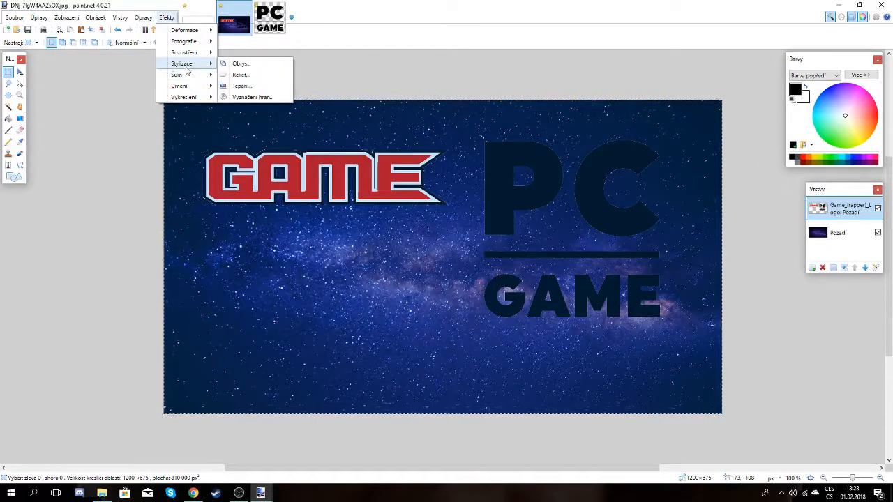
{"action": "mouse_move", "coordinate": [187, 56]}
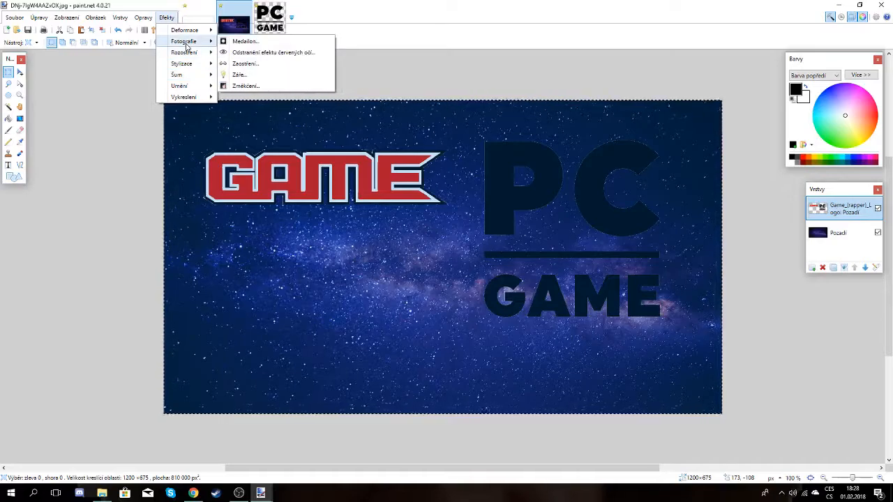
{"action": "left_click", "coordinate": [266, 85]}
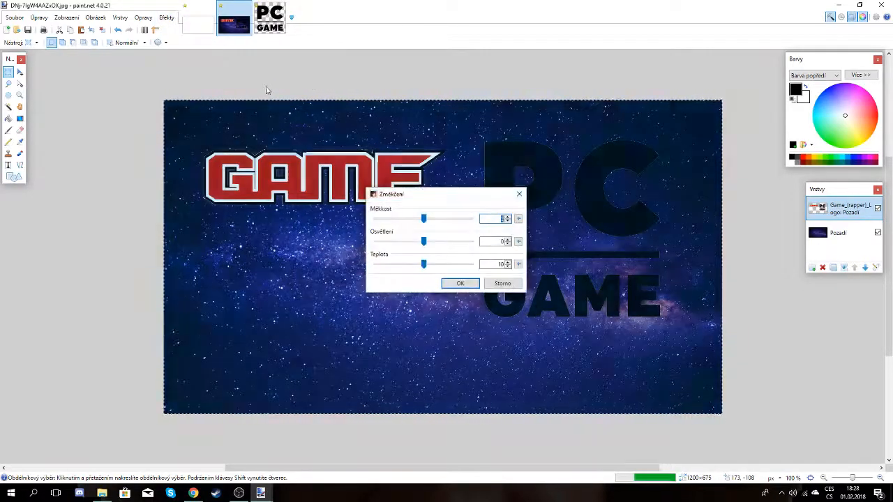
{"action": "left_click_drag", "start_coordinate": [399, 198], "coordinate": [323, 273]}
{"action": "left_click", "coordinate": [370, 358]}
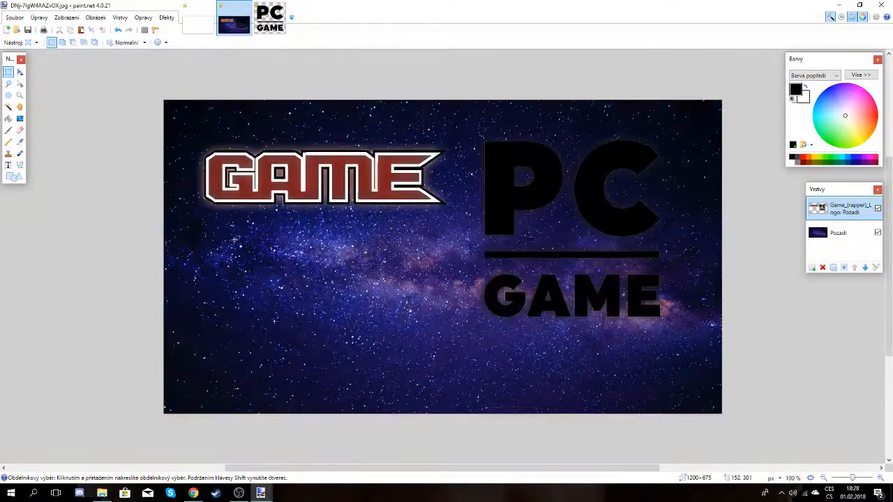
{"action": "left_click_drag", "start_coordinate": [852, 480], "coordinate": [852, 482]}
{"action": "left_click_drag", "start_coordinate": [851, 480], "coordinate": [847, 481]}
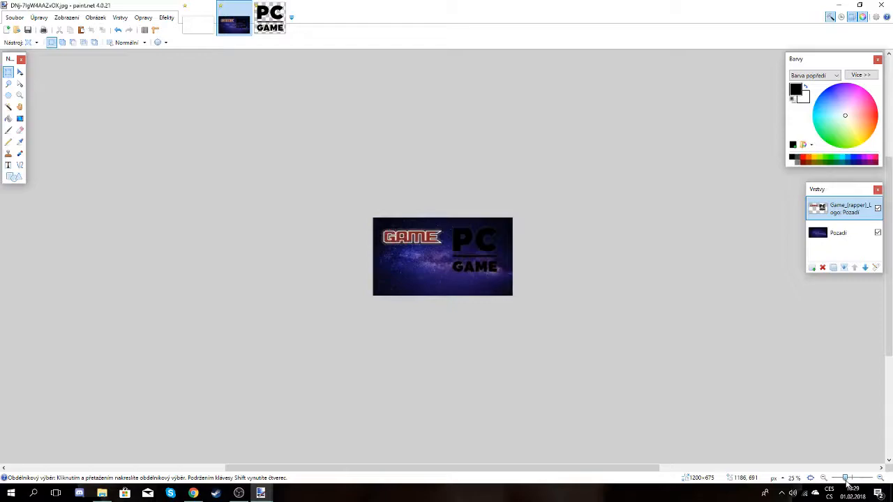
{"action": "left_click_drag", "start_coordinate": [847, 482], "coordinate": [854, 486]}
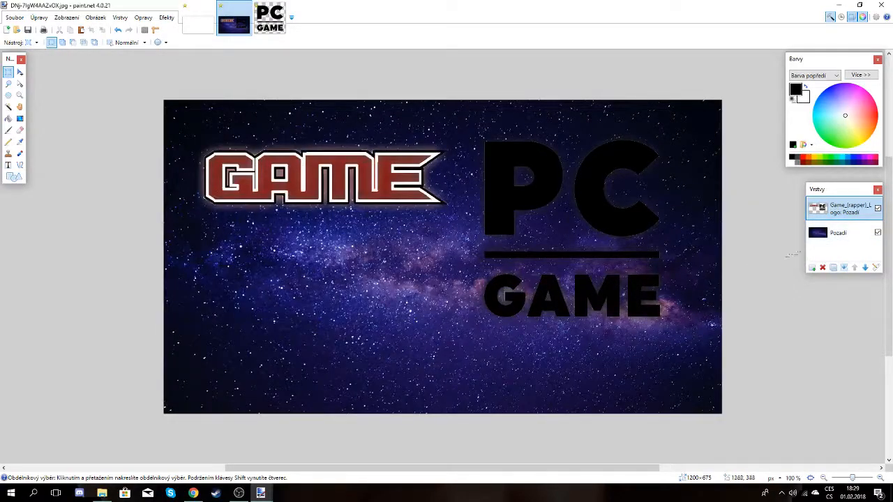
- Apply the Glow effect (Záře) to the whole space background layer with radius 20, brightness 36 and contrast -54
{"action": "left_click", "coordinate": [840, 237]}
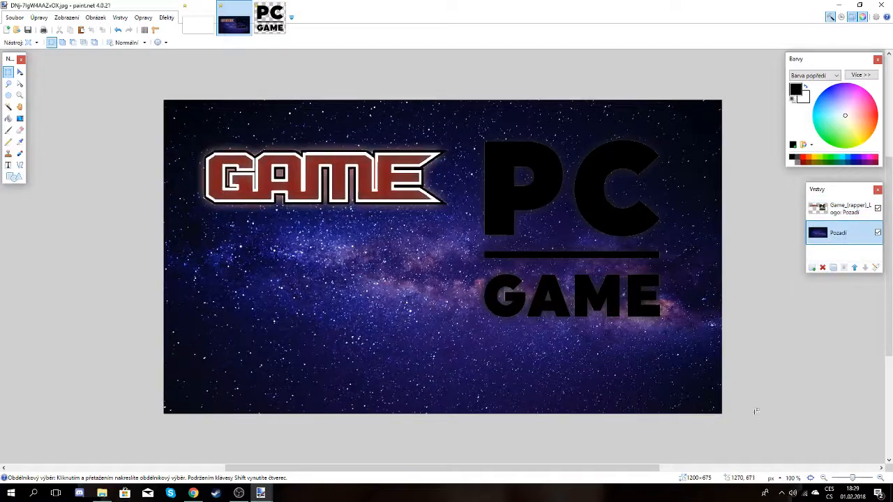
{"action": "left_click_drag", "start_coordinate": [758, 430], "coordinate": [119, 63]}
{"action": "left_click", "coordinate": [166, 17]}
{"action": "left_click", "coordinate": [272, 69]}
{"action": "left_click_drag", "start_coordinate": [400, 219], "coordinate": [496, 230]}
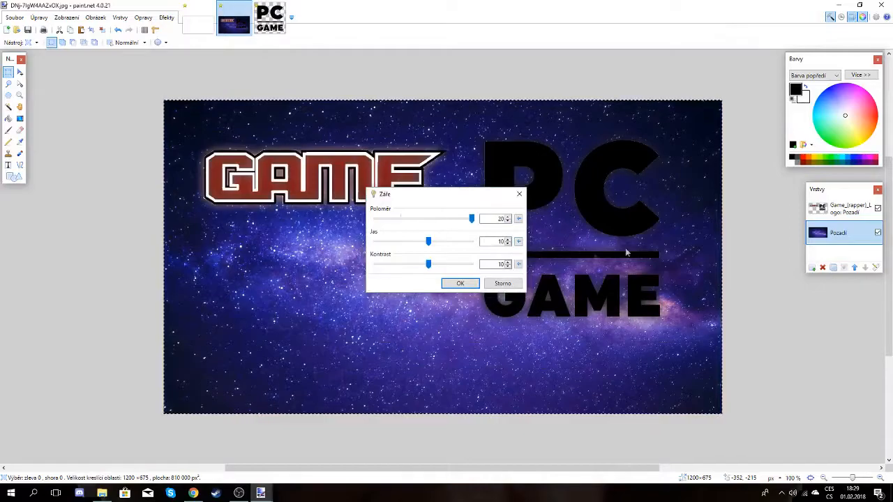
{"action": "mouse_move", "coordinate": [427, 241]}
{"action": "left_mouse_down"}
{"action": "mouse_move", "coordinate": [478, 245]}
{"action": "mouse_move", "coordinate": [439, 244]}
{"action": "left_mouse_up"}
{"action": "mouse_move", "coordinate": [471, 219]}
{"action": "left_mouse_down"}
{"action": "mouse_move", "coordinate": [369, 218]}
{"action": "mouse_move", "coordinate": [473, 219]}
{"action": "left_mouse_up"}
{"action": "left_click_drag", "start_coordinate": [428, 264], "coordinate": [323, 253]}
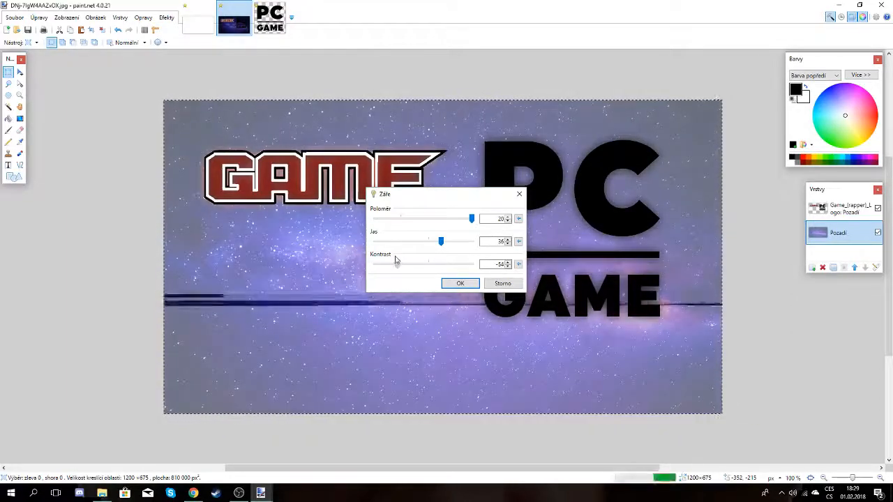
{"action": "left_click", "coordinate": [458, 282]}
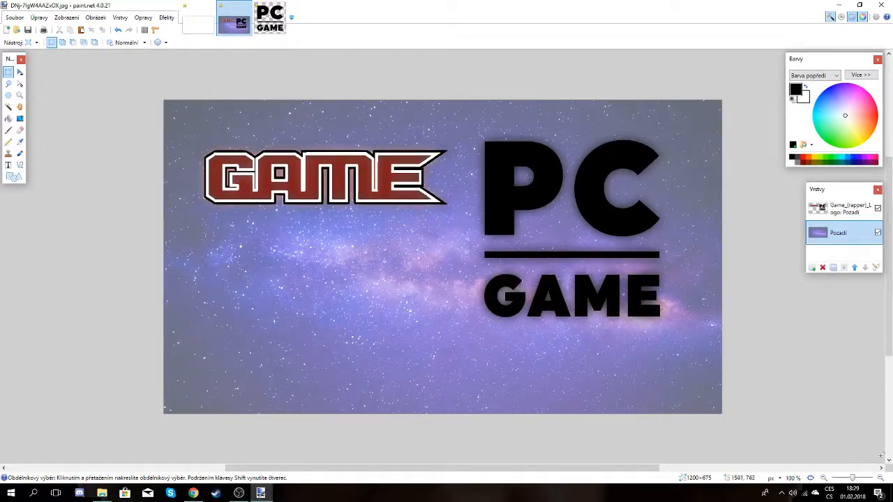
{"action": "left_click_drag", "start_coordinate": [858, 478], "coordinate": [847, 480]}
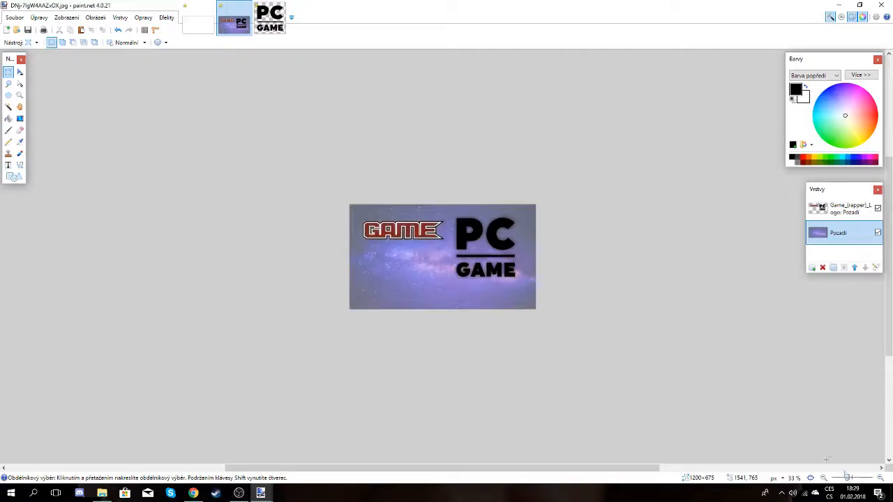
{"action": "left_click_drag", "start_coordinate": [440, 204], "coordinate": [449, 181]}
{"action": "left_click", "coordinate": [535, 315]}
{"action": "left_click", "coordinate": [462, 259]}
{"action": "scroll", "coordinate": [397, 344], "scroll_direction": "up", "scroll_amount": 3}
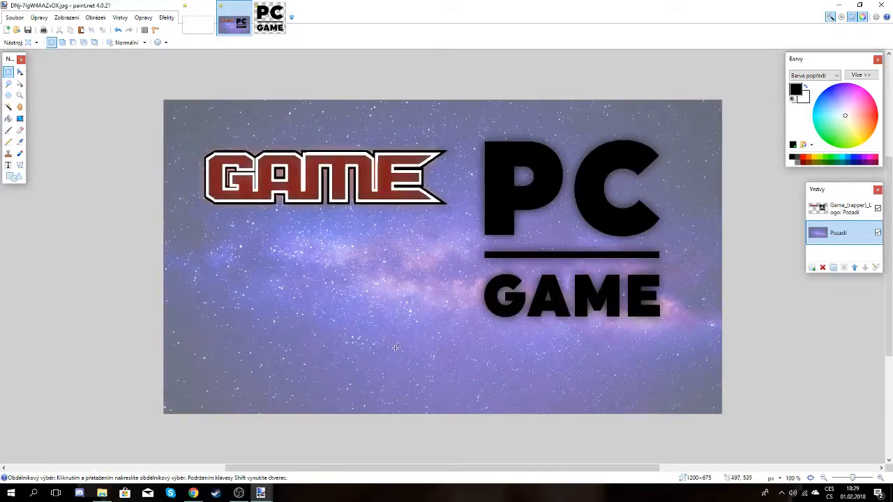
- Add the downloaded photo of the man with green headphones to the thumbnail as a new layer
{"action": "left_click", "coordinate": [840, 5]}
{"action": "mouse_move", "coordinate": [795, 300]}
{"action": "left_mouse_down"}
{"action": "mouse_move", "coordinate": [729, 342]}
{"action": "mouse_move", "coordinate": [251, 492]}
{"action": "mouse_move", "coordinate": [264, 493]}
{"action": "mouse_move", "coordinate": [451, 279]}
{"action": "left_mouse_up"}
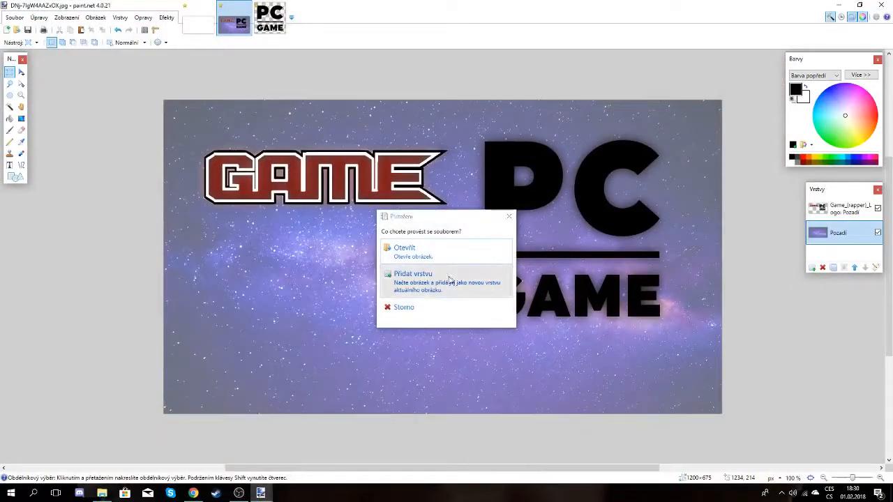
{"action": "left_click", "coordinate": [450, 279]}
{"action": "scroll", "coordinate": [448, 278], "scroll_direction": "down", "scroll_amount": 5}
{"action": "scroll", "coordinate": [447, 278], "scroll_direction": "up", "scroll_amount": 5}
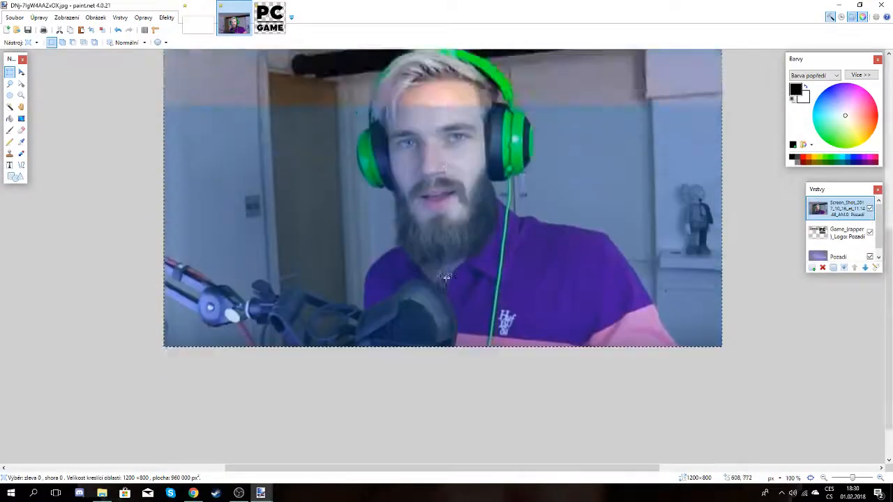
{"action": "scroll", "coordinate": [447, 279], "scroll_direction": "down", "scroll_amount": 3}
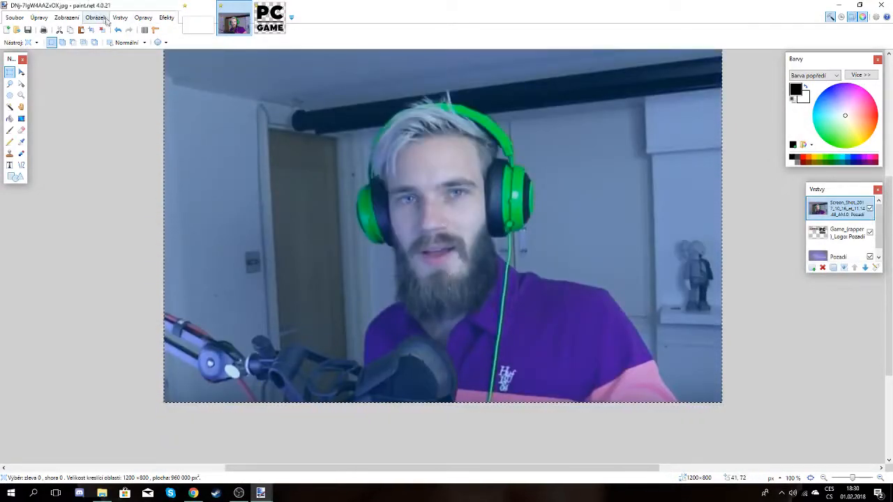
- Undo adding the man's photo as a layer and open Screen_Shot_2017_10_16_at_11.14.48_AM.0 from the desktop as a separate image
{"action": "left_click", "coordinate": [118, 30]}
{"action": "left_click", "coordinate": [840, 4]}
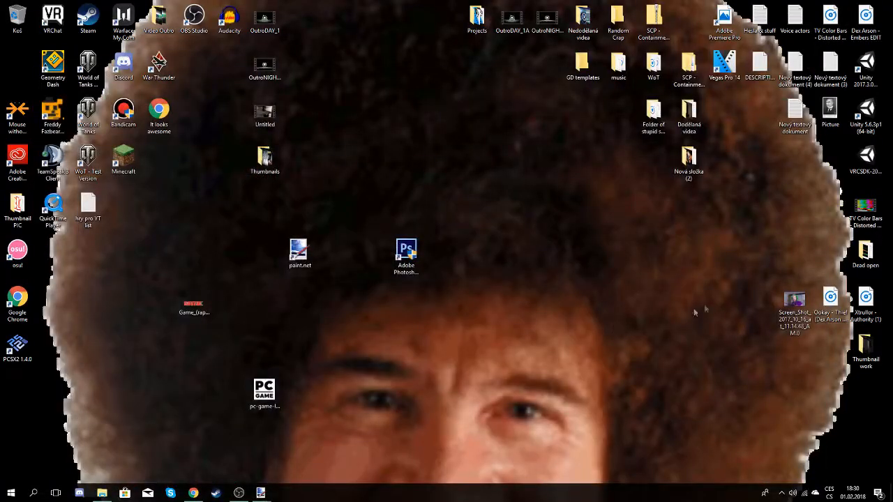
{"action": "mouse_move", "coordinate": [794, 307]}
{"action": "left_mouse_down"}
{"action": "mouse_move", "coordinate": [262, 492]}
{"action": "mouse_move", "coordinate": [330, 328]}
{"action": "left_mouse_up"}
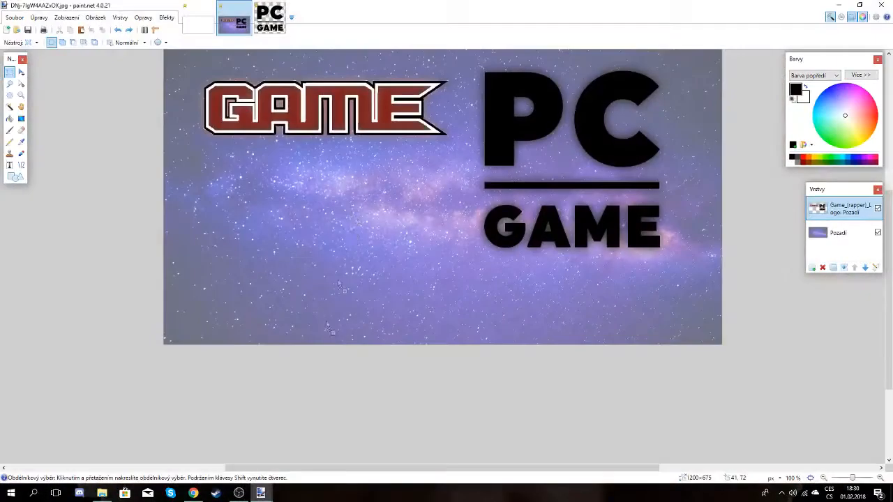
{"action": "left_click", "coordinate": [441, 250]}
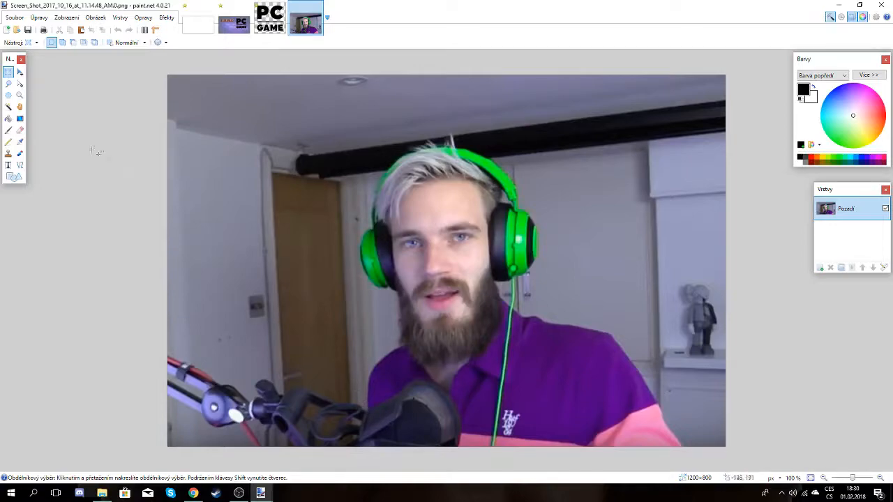
- Trace a freehand lasso selection around the man with headphones, down to the photo's lower edge, and copy it
{"action": "left_click", "coordinate": [9, 83]}
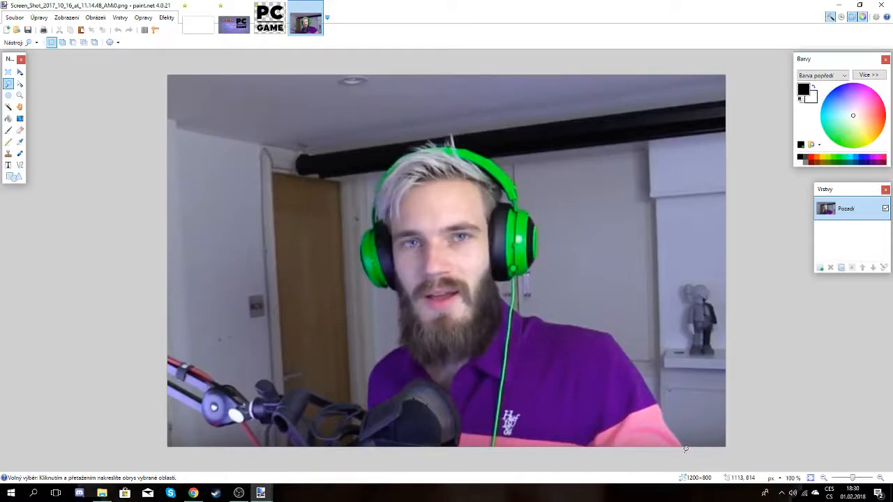
{"action": "left_click_drag", "start_coordinate": [682, 450], "coordinate": [676, 441]}
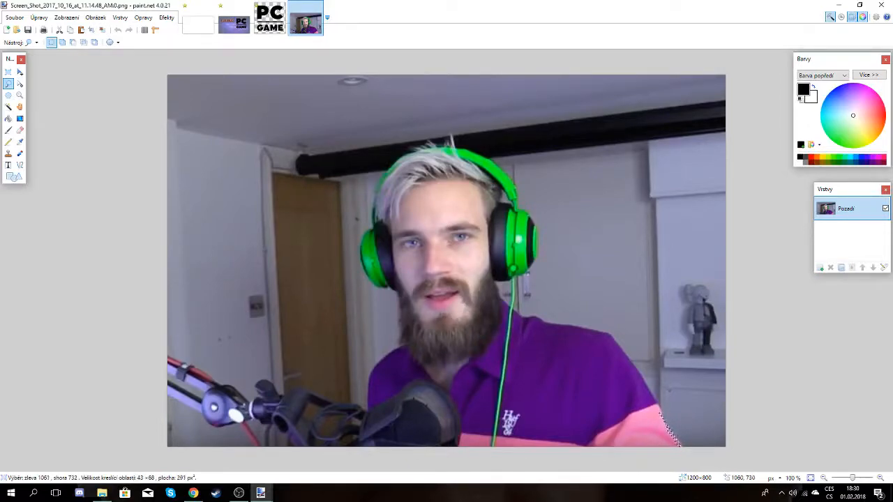
{"action": "left_click_drag", "start_coordinate": [635, 373], "coordinate": [627, 358]}
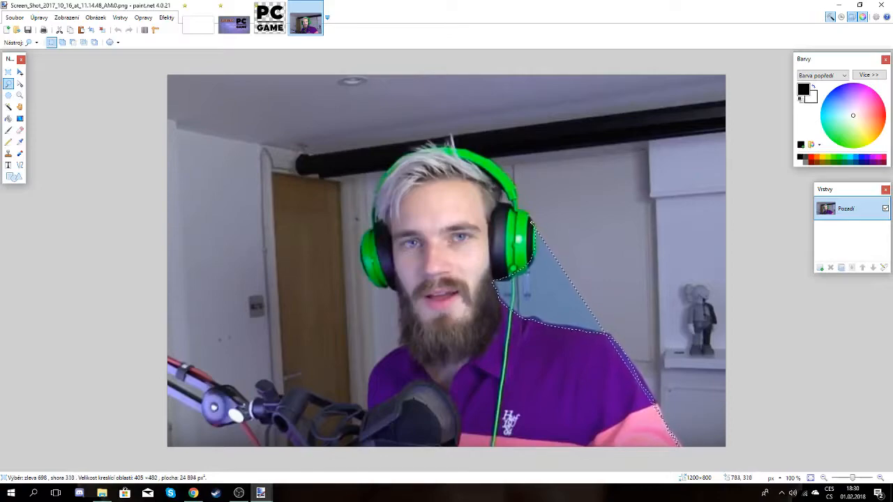
{"action": "mouse_move", "coordinate": [529, 216]}
{"action": "left_mouse_down"}
{"action": "mouse_move", "coordinate": [500, 170]}
{"action": "mouse_move", "coordinate": [450, 148]}
{"action": "mouse_move", "coordinate": [402, 155]}
{"action": "mouse_move", "coordinate": [384, 178]}
{"action": "mouse_move", "coordinate": [363, 255]}
{"action": "mouse_move", "coordinate": [402, 308]}
{"action": "mouse_move", "coordinate": [403, 341]}
{"action": "mouse_move", "coordinate": [380, 359]}
{"action": "mouse_move", "coordinate": [367, 402]}
{"action": "mouse_move", "coordinate": [370, 445]}
{"action": "left_mouse_up"}
{"action": "left_click", "coordinate": [39, 18]}
{"action": "left_click", "coordinate": [49, 63]}
- Paste the copied cutout of the man onto a new layer in the space background thumbnail
{"action": "left_click", "coordinate": [236, 22]}
{"action": "left_click", "coordinate": [39, 17]}
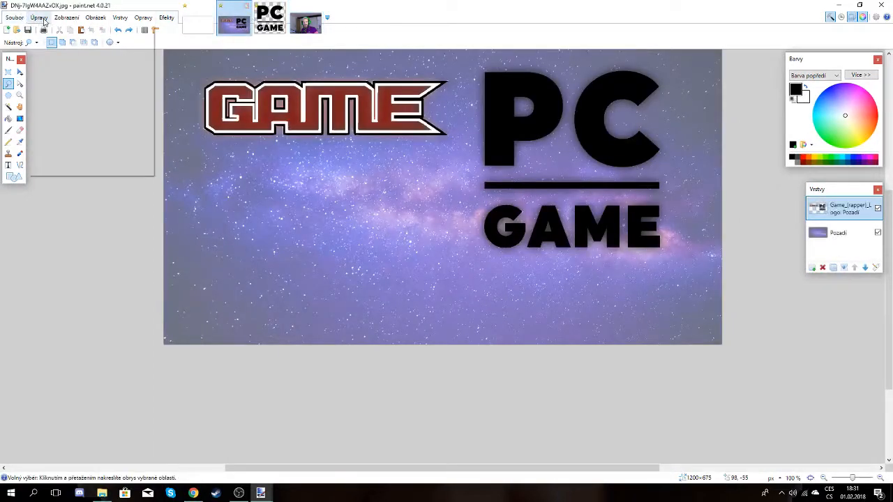
{"action": "left_click", "coordinate": [66, 99]}
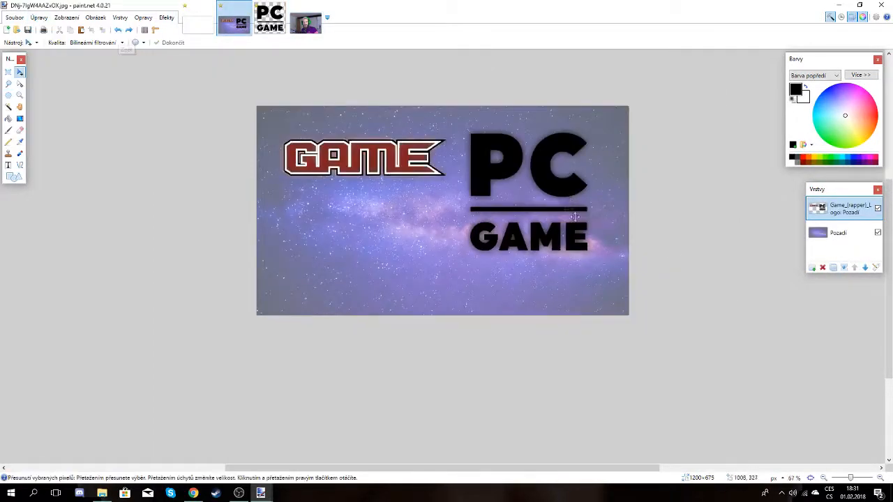
{"action": "left_click", "coordinate": [814, 269]}
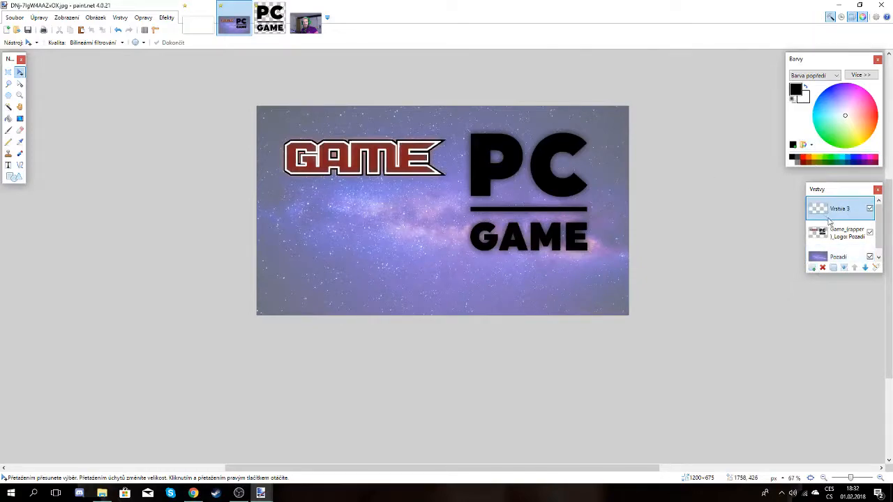
{"action": "left_click", "coordinate": [40, 17]}
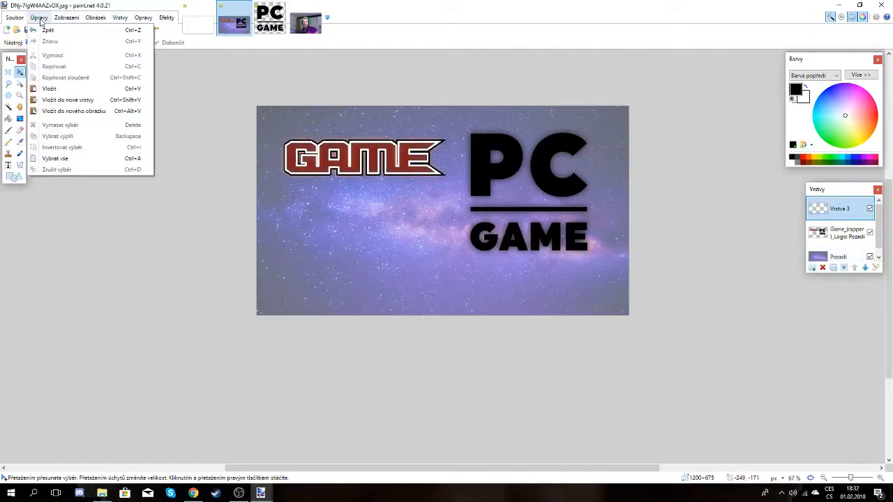
{"action": "left_click", "coordinate": [84, 88]}
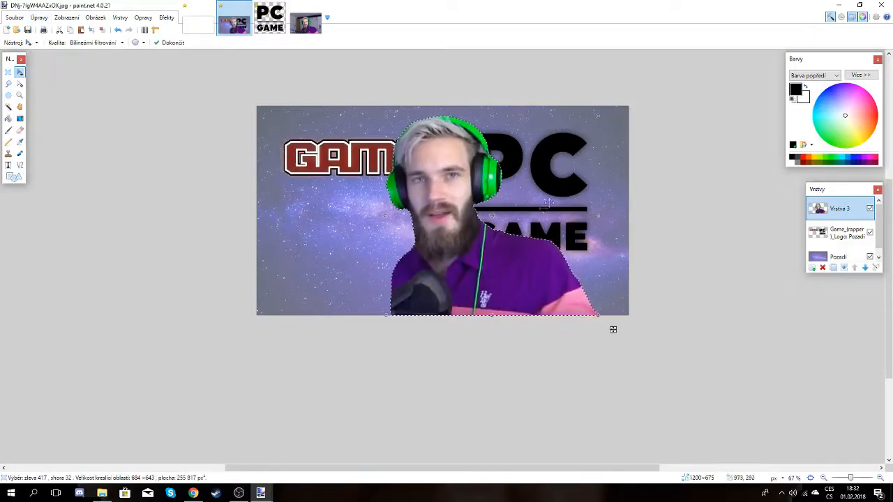
- Mirror the man's cutout, shrink it to about 529 × 491 px, place it in the image's lower-left corner under the red GAME logo, and deselect
{"action": "left_click_drag", "start_coordinate": [612, 328], "coordinate": [539, 327]}
{"action": "left_click_drag", "start_coordinate": [407, 233], "coordinate": [403, 231]}
{"action": "left_click_drag", "start_coordinate": [501, 211], "coordinate": [271, 286]}
{"action": "left_click_drag", "start_coordinate": [206, 373], "coordinate": [254, 326]}
{"action": "left_click_drag", "start_coordinate": [356, 291], "coordinate": [356, 299]}
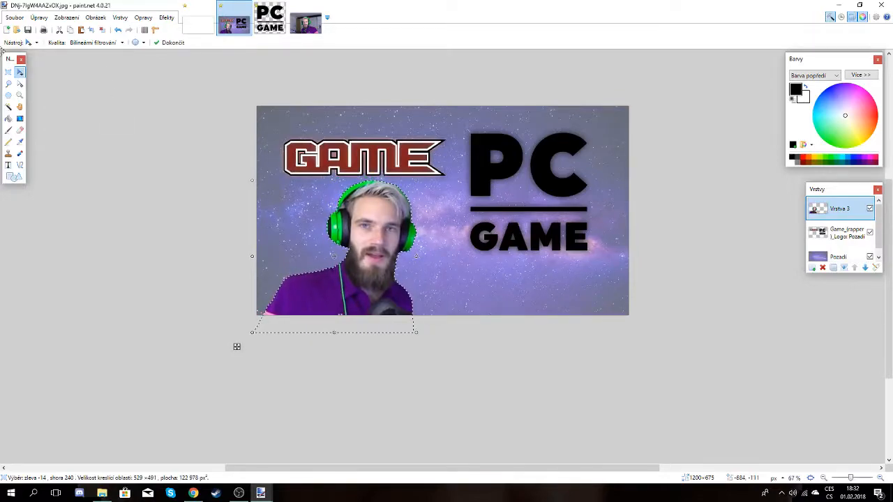
{"action": "left_click", "coordinate": [8, 72]}
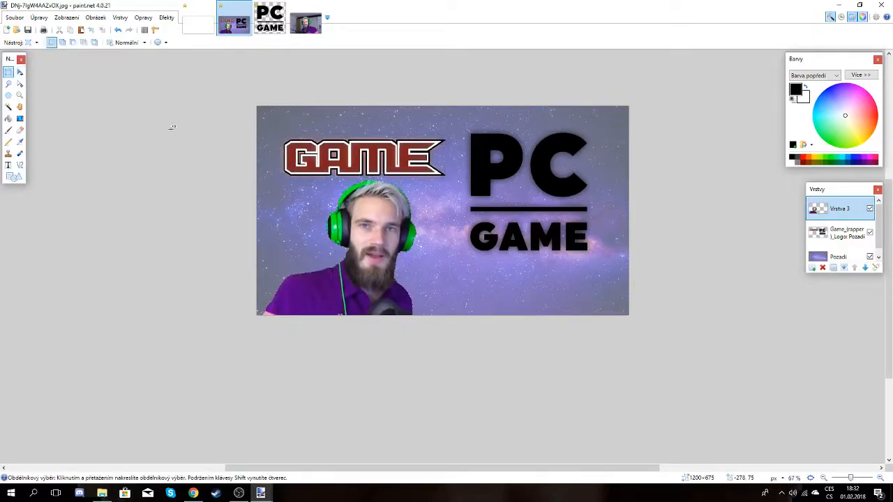
- Try repeating the previous Glow effect on a selected area of about 886 × 675 px around the man, then undo it and deselect
{"action": "left_click_drag", "start_coordinate": [252, 102], "coordinate": [531, 320]}
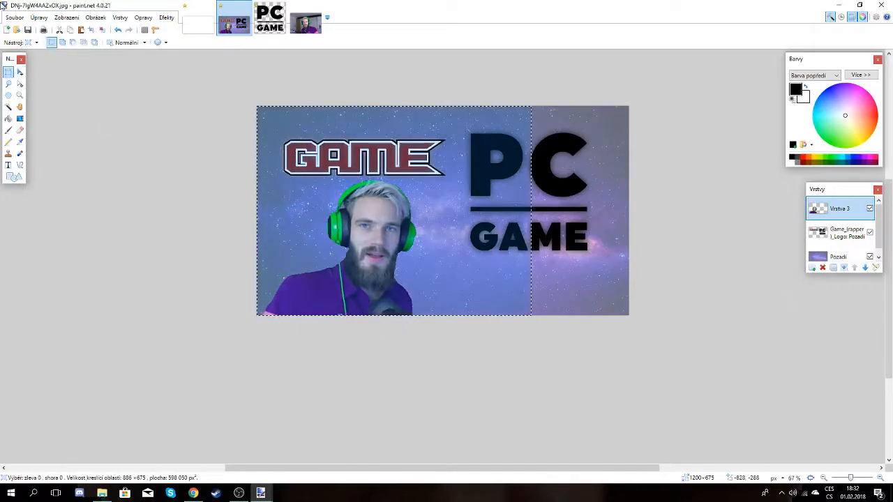
{"action": "left_click", "coordinate": [166, 17]}
{"action": "mouse_move", "coordinate": [203, 56]}
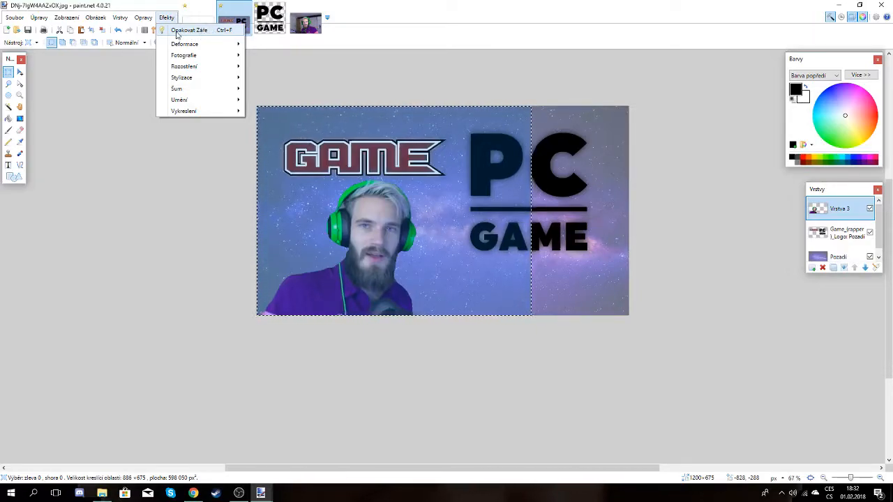
{"action": "left_click", "coordinate": [205, 31]}
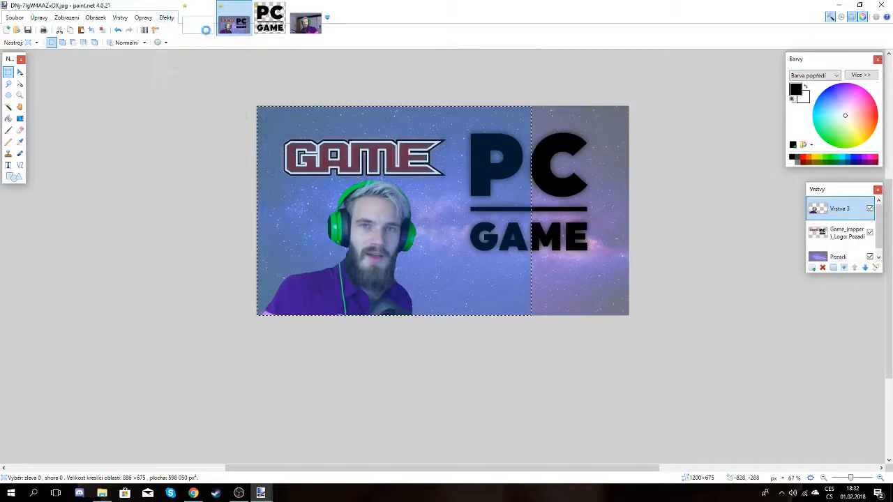
{"action": "left_click", "coordinate": [315, 85]}
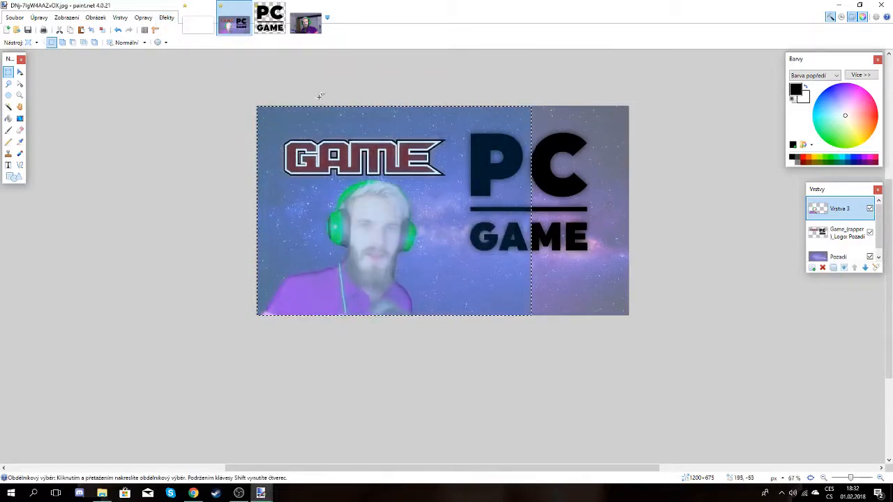
{"action": "left_click", "coordinate": [119, 33]}
{"action": "left_click", "coordinate": [120, 33]}
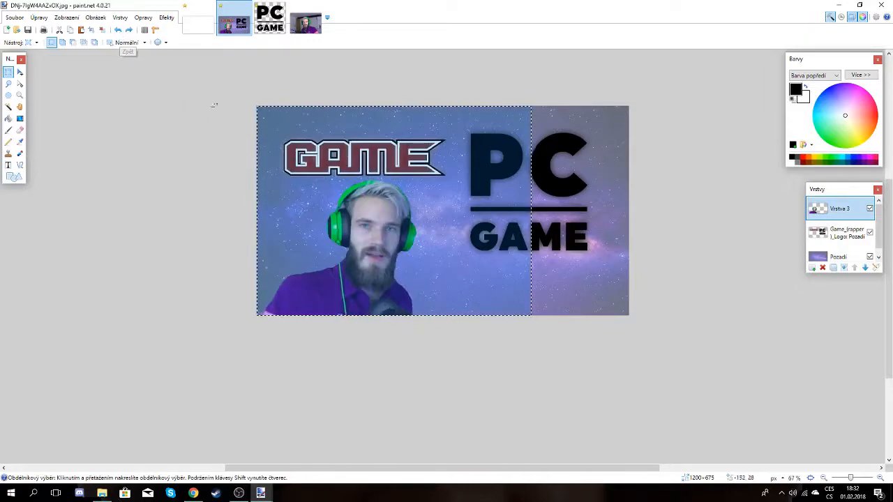
{"action": "left_click", "coordinate": [166, 18]}
{"action": "left_click", "coordinate": [144, 53]}
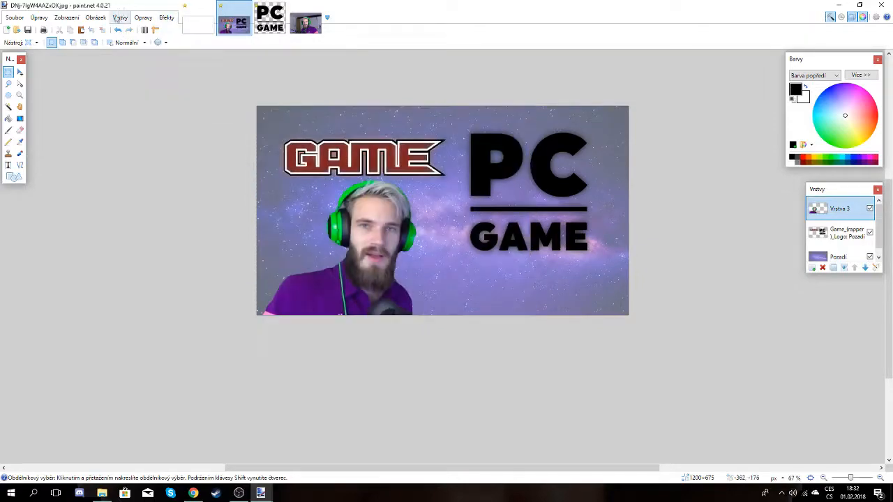
- Apply the Glow effect (Záře) to the man's layer with radius 20, brightness -100 and contrast 81
{"action": "left_click", "coordinate": [166, 17]}
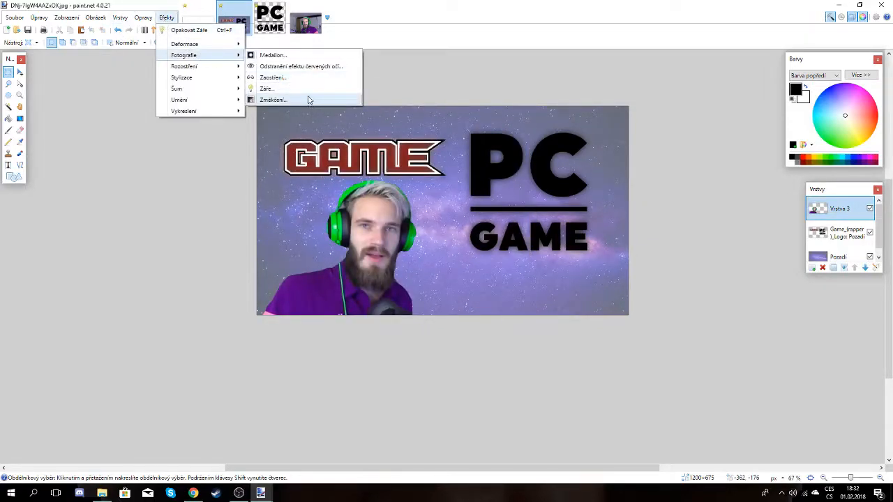
{"action": "left_click", "coordinate": [301, 89]}
{"action": "left_click_drag", "start_coordinate": [401, 199], "coordinate": [523, 326]}
{"action": "left_click_drag", "start_coordinate": [556, 361], "coordinate": [441, 351]}
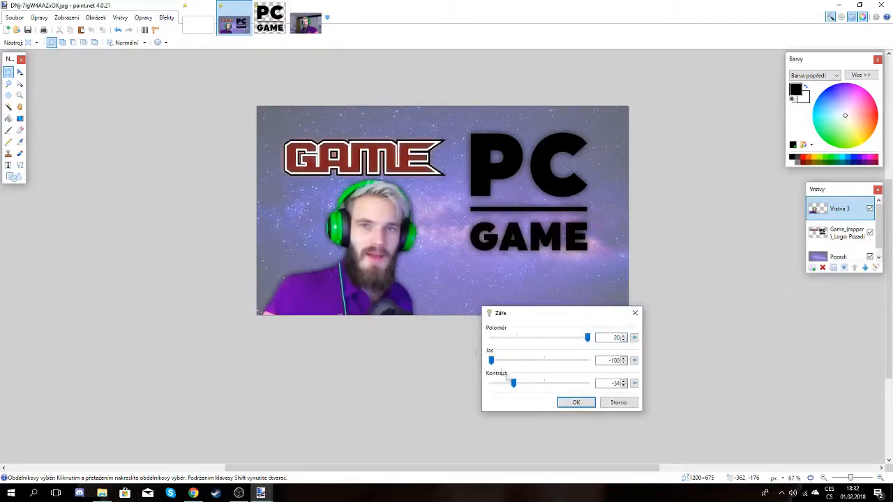
{"action": "left_click_drag", "start_coordinate": [514, 383], "coordinate": [577, 385]}
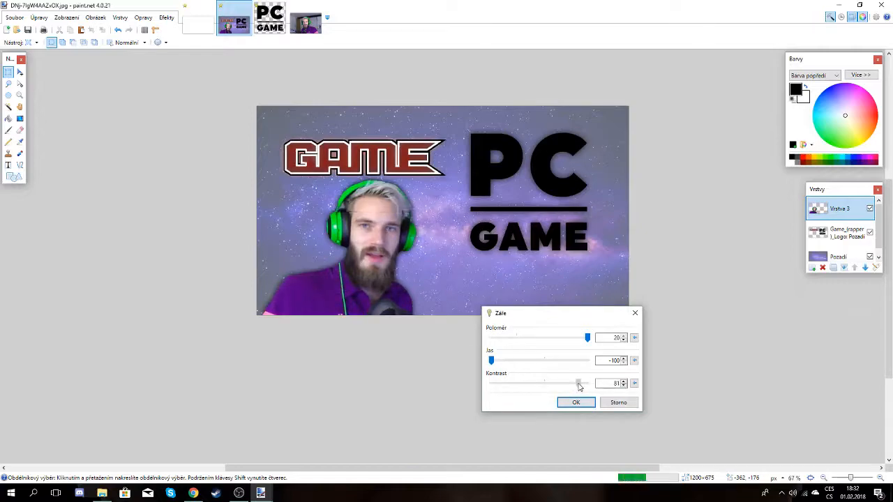
{"action": "left_click_drag", "start_coordinate": [587, 338], "coordinate": [470, 339]}
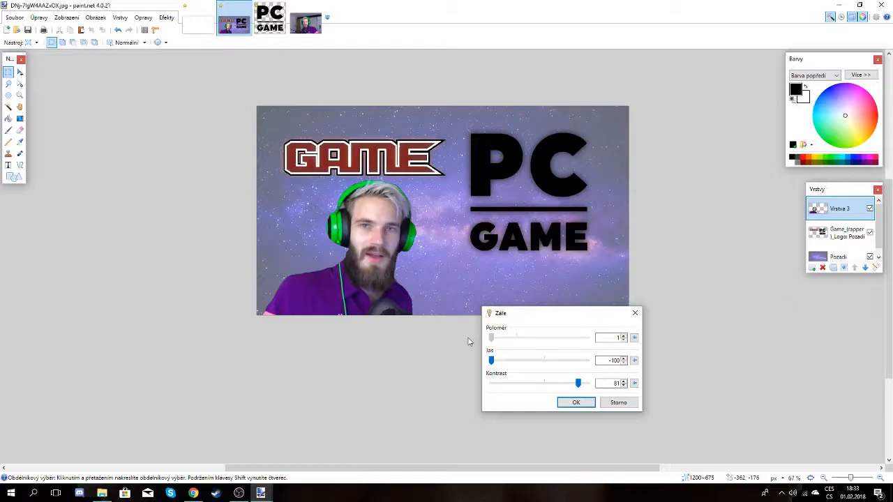
{"action": "left_click_drag", "start_coordinate": [468, 342], "coordinate": [649, 357]}
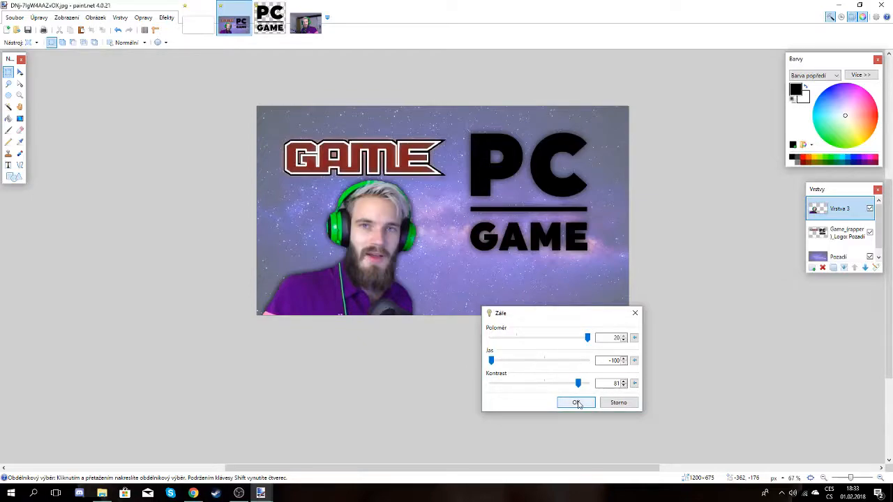
{"action": "left_click", "coordinate": [577, 403]}
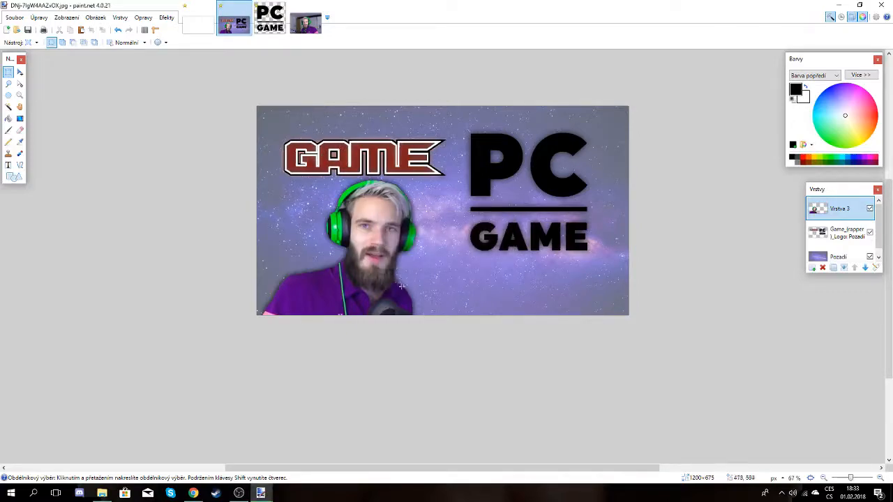
- Repeat the Glow effect once more on the man's layer with the same settings
{"action": "left_click", "coordinate": [173, 20]}
{"action": "left_click", "coordinate": [182, 30]}
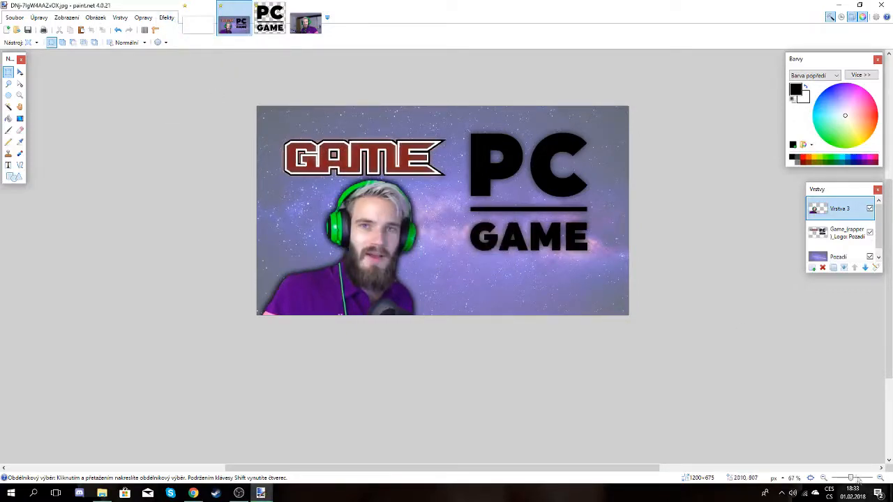
{"action": "left_click_drag", "start_coordinate": [850, 478], "coordinate": [850, 478]}
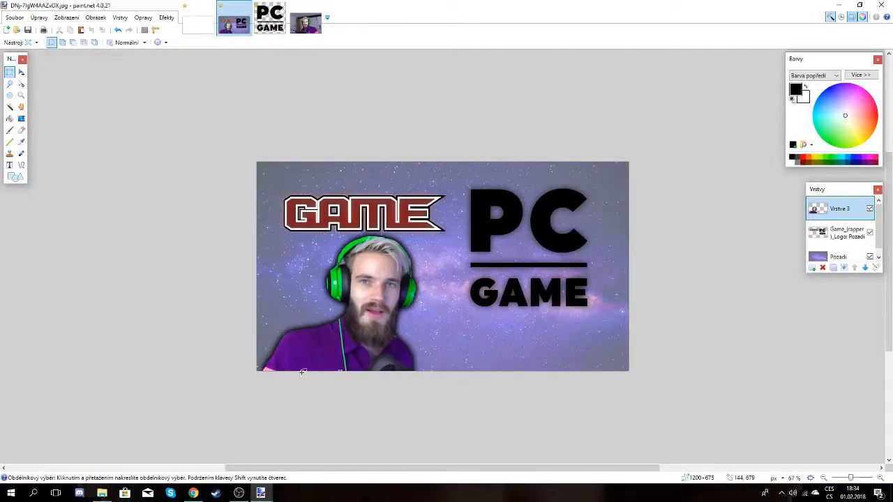
- Close paint.net and switch to Adobe Photoshop
{"action": "left_click", "coordinate": [881, 4]}
{"action": "left_click", "coordinate": [481, 284]}
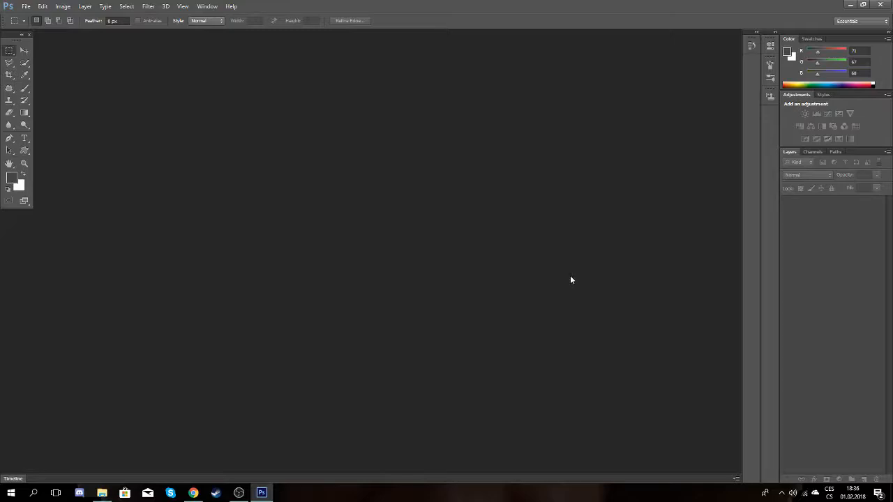
- Try to bring the Game_(rapper)_Logo file from the desktop into a reduced Photoshop window, then maximize the window again
{"action": "left_click", "coordinate": [863, 4]}
{"action": "left_click_drag", "start_coordinate": [501, 81], "coordinate": [725, 44]}
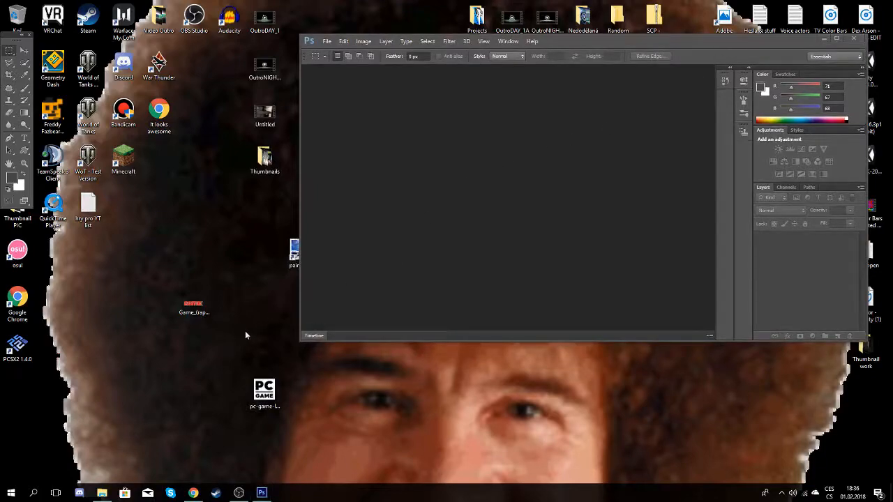
{"action": "left_click_drag", "start_coordinate": [199, 297], "coordinate": [343, 252]}
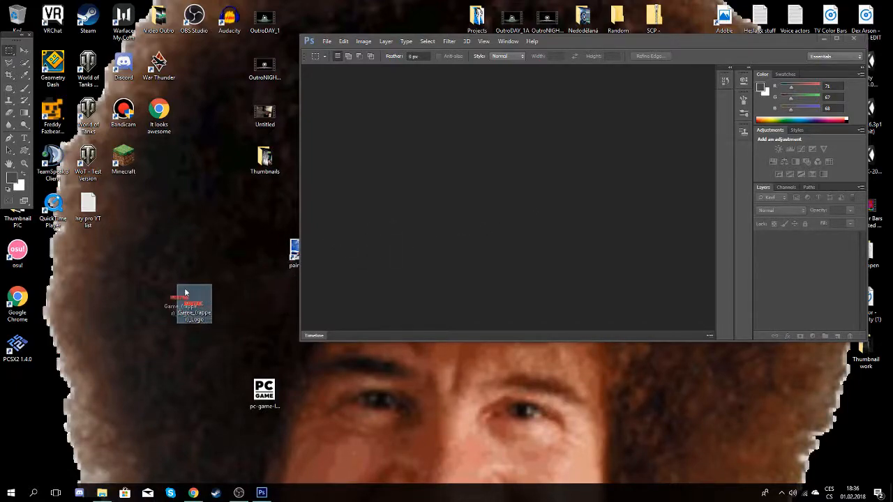
{"action": "left_click_drag", "start_coordinate": [406, 236], "coordinate": [196, 310]}
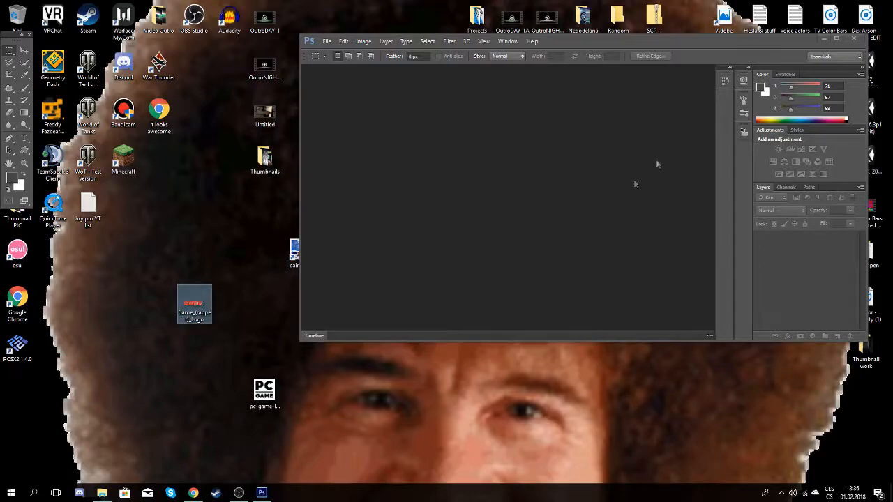
{"action": "left_click", "coordinate": [837, 39]}
- Open the space images 43313.jpg and DNj-7IgW4AAZxOX.jpg from the Thumbnail PIC folder and bring the latter to the front
{"action": "left_click", "coordinate": [25, 6]}
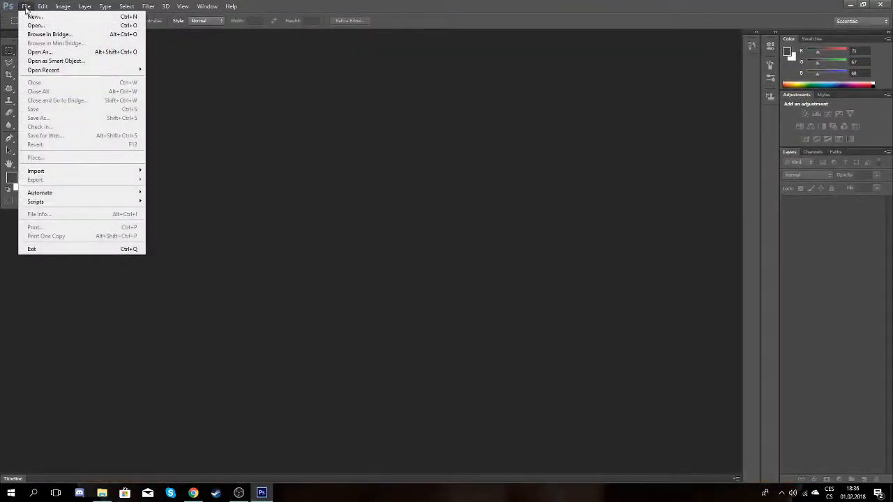
{"action": "left_click", "coordinate": [95, 26]}
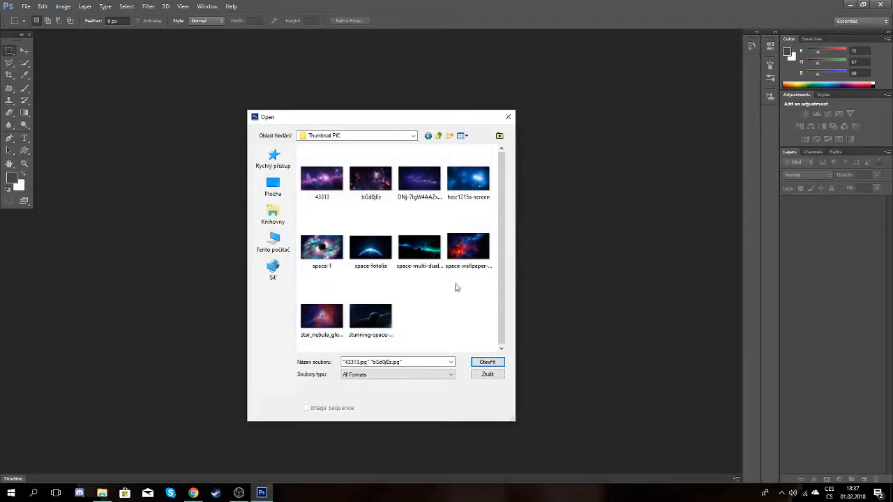
{"action": "double_click", "coordinate": [320, 179]}
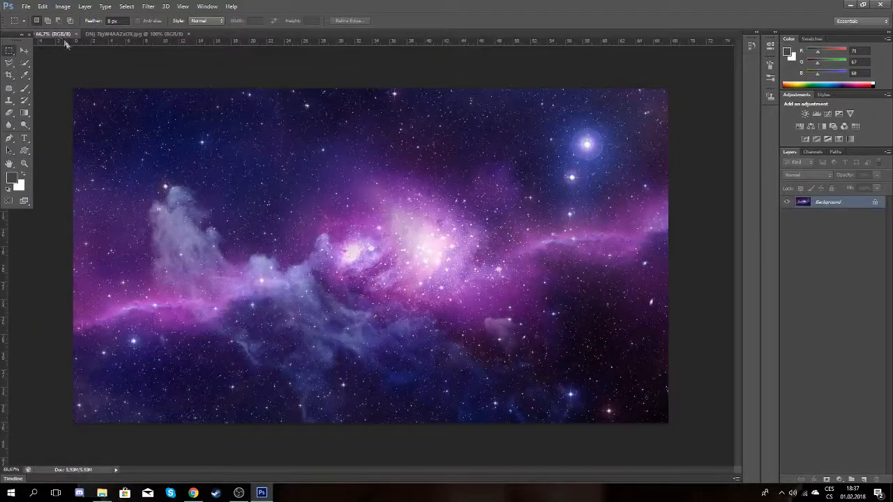
{"action": "left_click", "coordinate": [115, 34]}
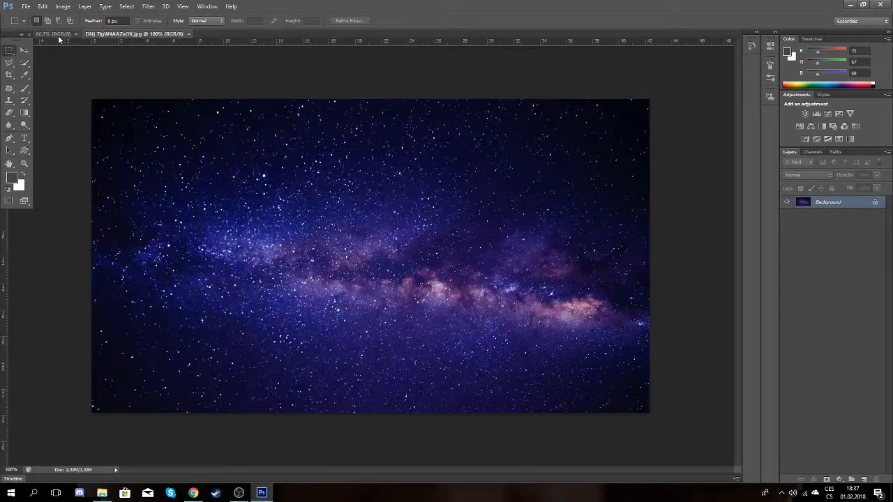
- Compare the two open space images, finishing on DNj-7IgW4AAZxOX.jpg
{"action": "left_click", "coordinate": [57, 33]}
{"action": "left_click", "coordinate": [117, 34]}
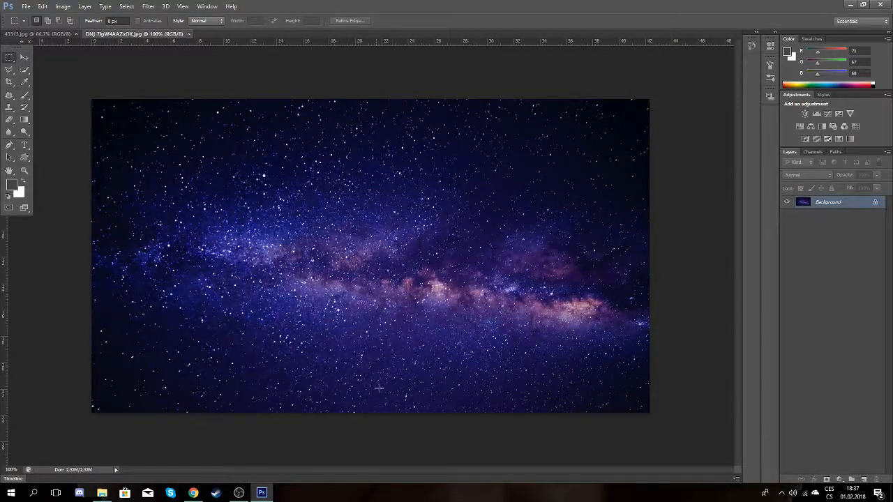
{"action": "left_click", "coordinate": [52, 35]}
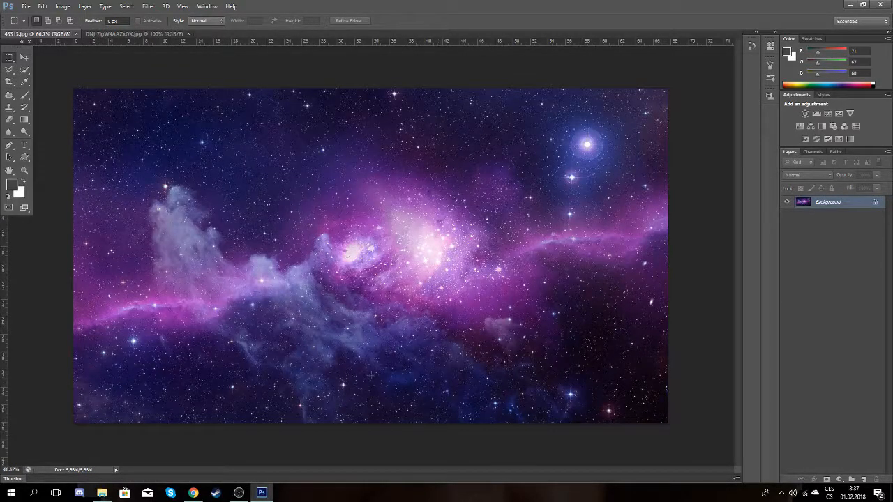
{"action": "left_click", "coordinate": [132, 34]}
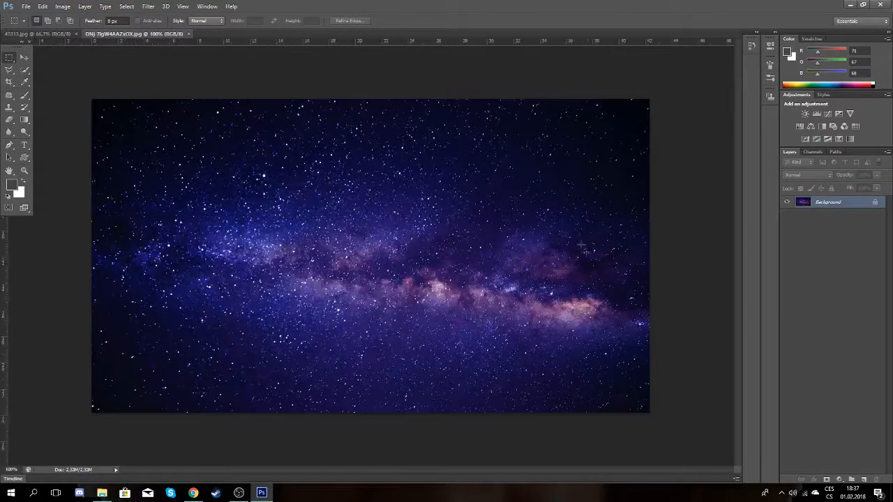
{"action": "left_click", "coordinate": [26, 6]}
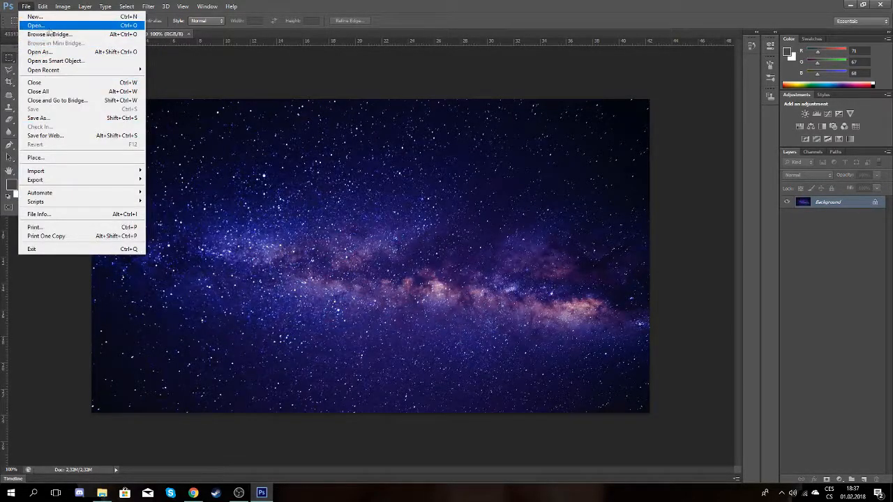
{"action": "left_click", "coordinate": [73, 26]}
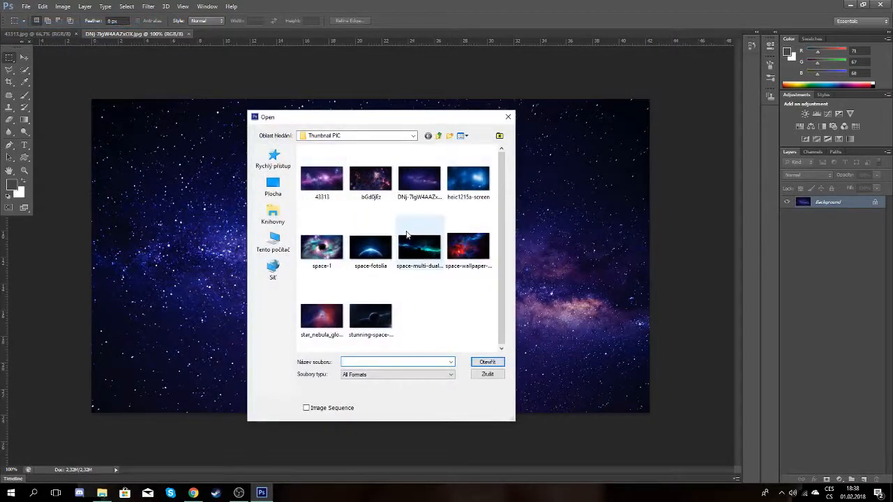
{"action": "key", "text": "Escape"}
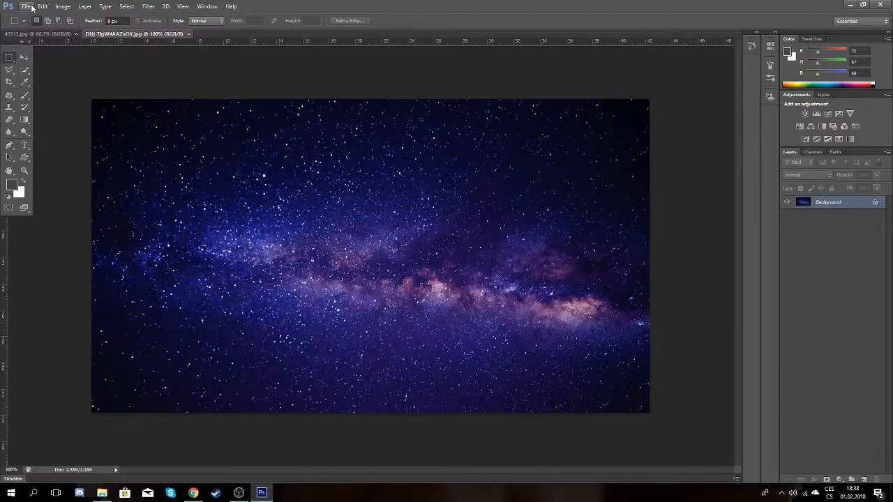
- Place the Game_(rapper)_Logo file from the desktop onto the space background
{"action": "left_click", "coordinate": [31, 8]}
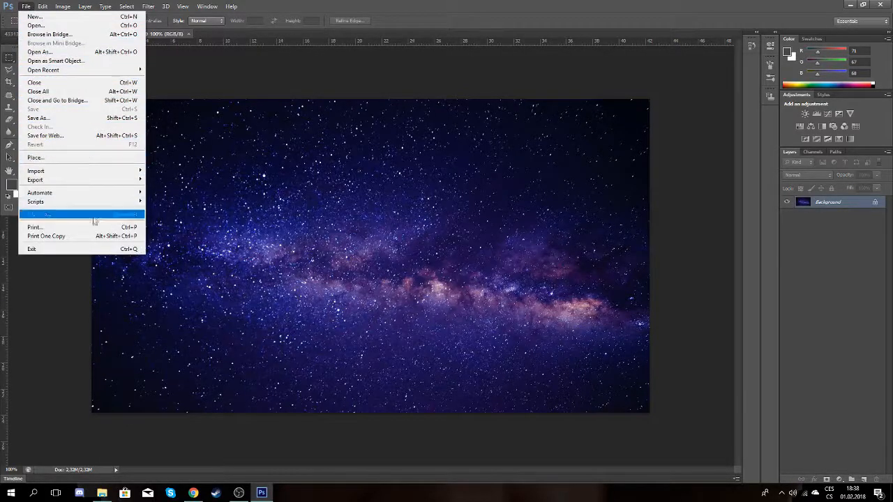
{"action": "left_click", "coordinate": [70, 158]}
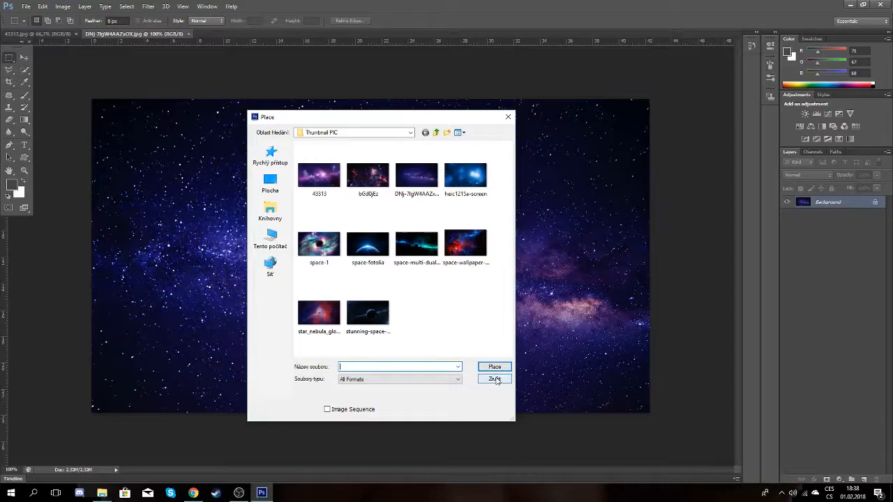
{"action": "left_click", "coordinate": [270, 183]}
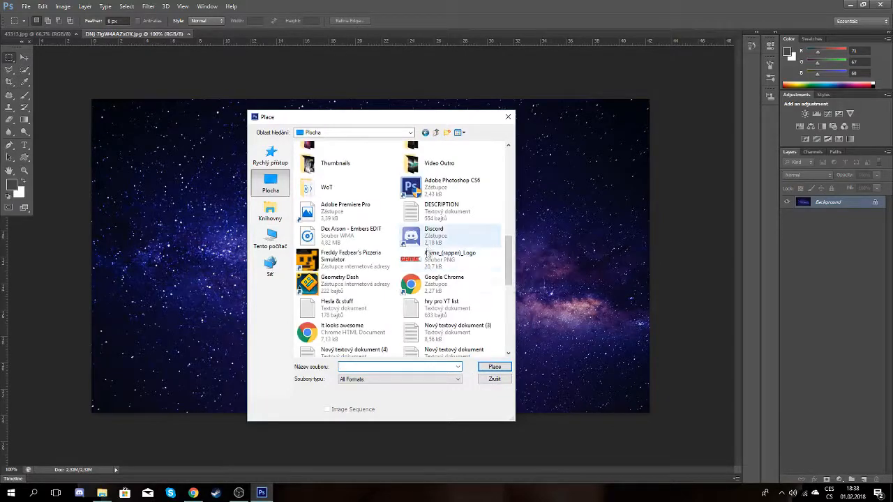
{"action": "double_click", "coordinate": [452, 264]}
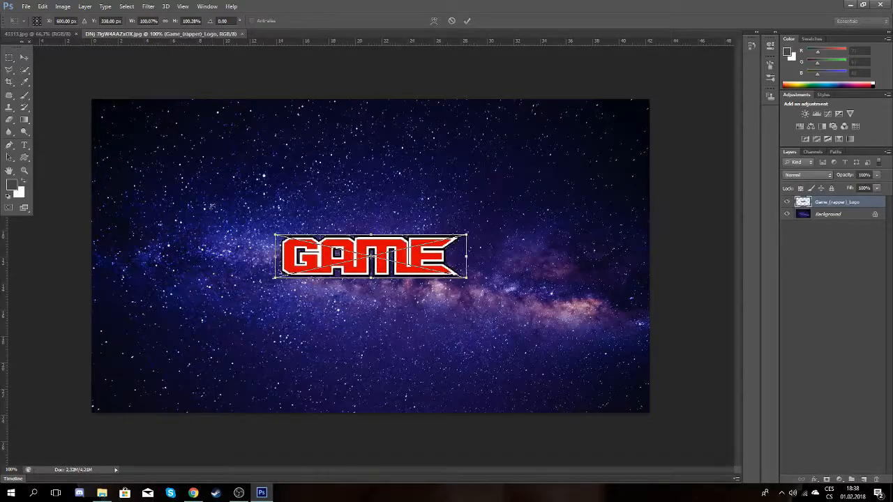
- Move the GAME logo to the upper-left area of the image, undoing a trial vertical stretch, and commit the placement
{"action": "left_click_drag", "start_coordinate": [434, 272], "coordinate": [385, 188]}
{"action": "left_click_drag", "start_coordinate": [406, 219], "coordinate": [411, 238]}
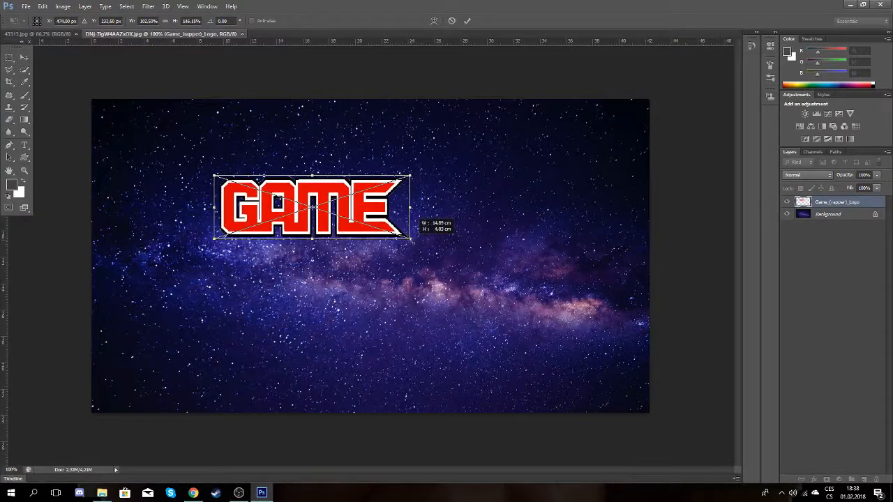
{"action": "left_click", "coordinate": [42, 6]}
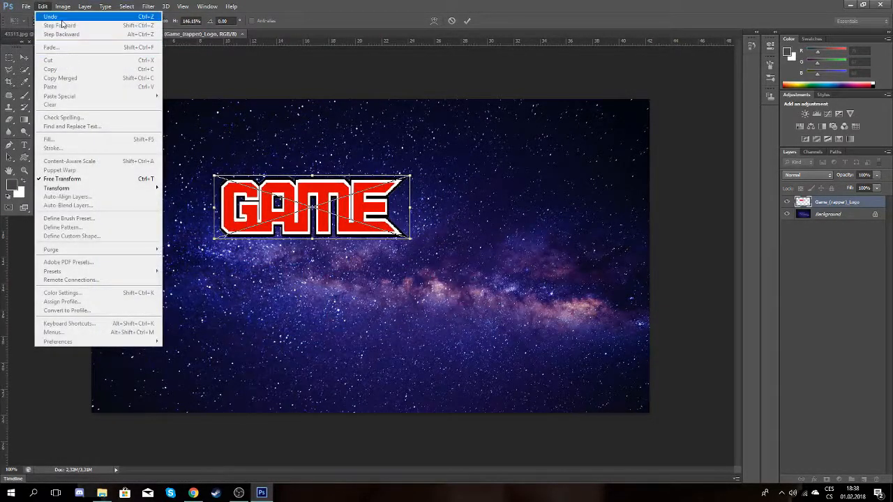
{"action": "left_click", "coordinate": [62, 18]}
{"action": "left_click_drag", "start_coordinate": [330, 196], "coordinate": [254, 162]}
{"action": "key", "text": "Return"}
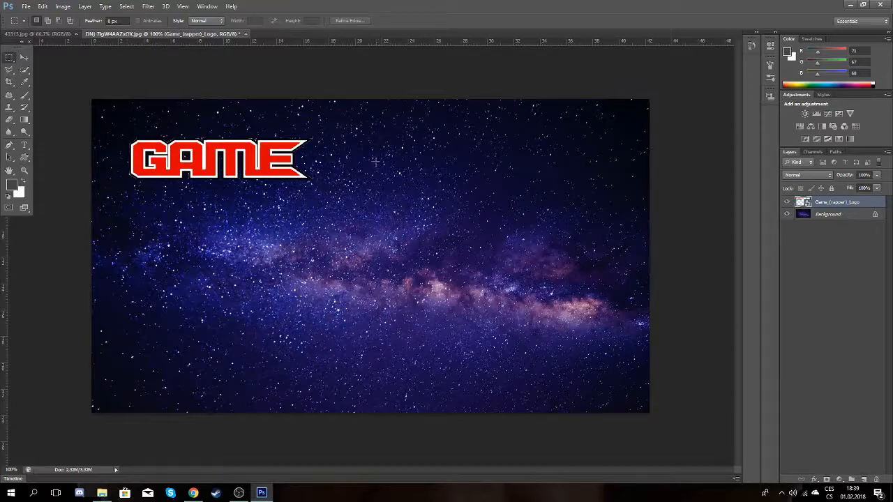
- Add an Outer Glow to the logo layer with a 1% range and a size of a few pixels
{"action": "double_click", "coordinate": [882, 205]}
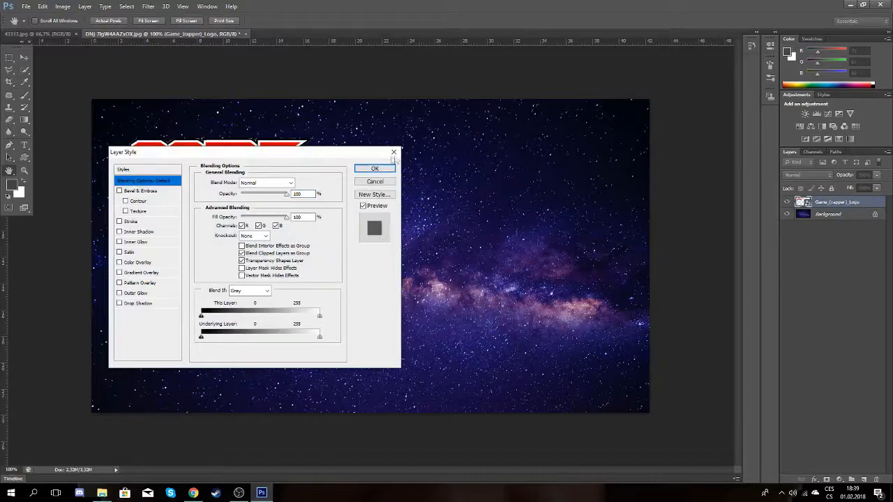
{"action": "left_click_drag", "start_coordinate": [220, 154], "coordinate": [577, 136]}
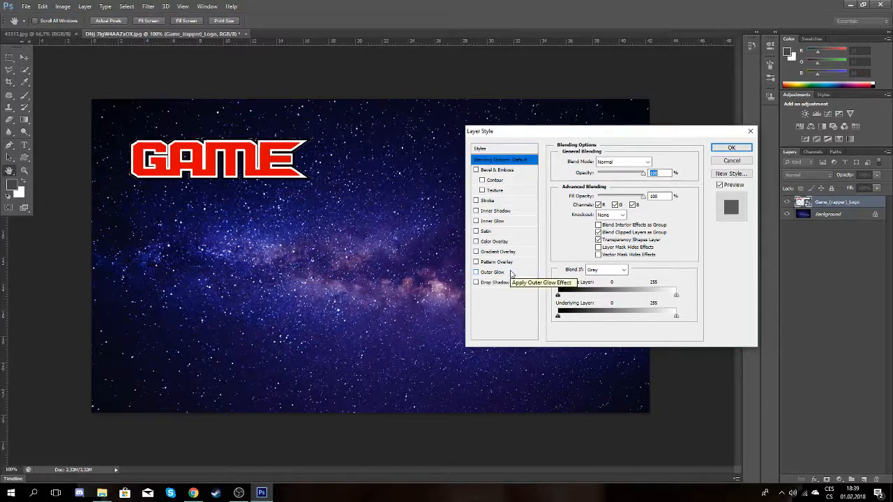
{"action": "left_click", "coordinate": [493, 272]}
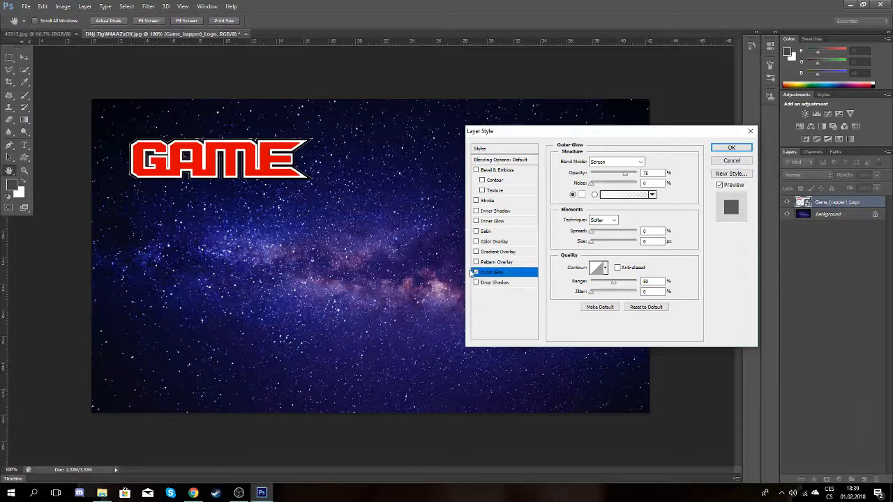
{"action": "left_click_drag", "start_coordinate": [615, 284], "coordinate": [571, 288]}
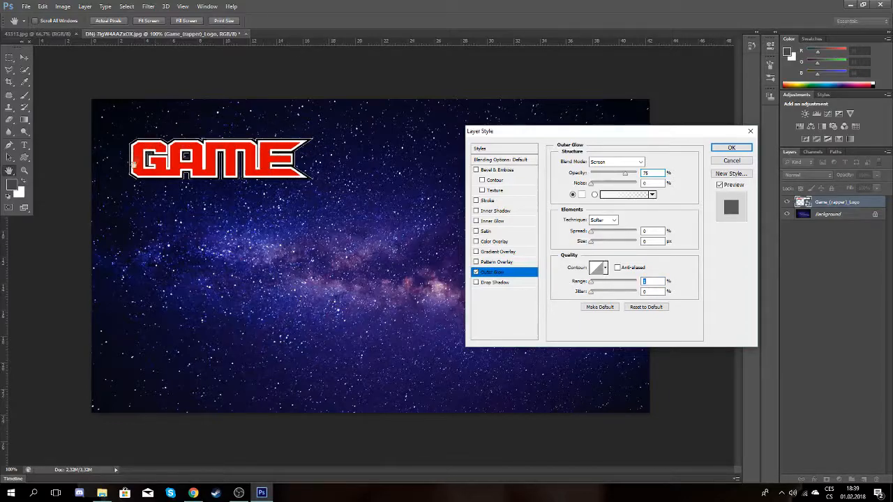
{"action": "mouse_move", "coordinate": [591, 245]}
{"action": "left_mouse_down"}
{"action": "mouse_move", "coordinate": [652, 247]}
{"action": "mouse_move", "coordinate": [585, 245]}
{"action": "mouse_move", "coordinate": [619, 245]}
{"action": "mouse_move", "coordinate": [595, 247]}
{"action": "left_mouse_up"}
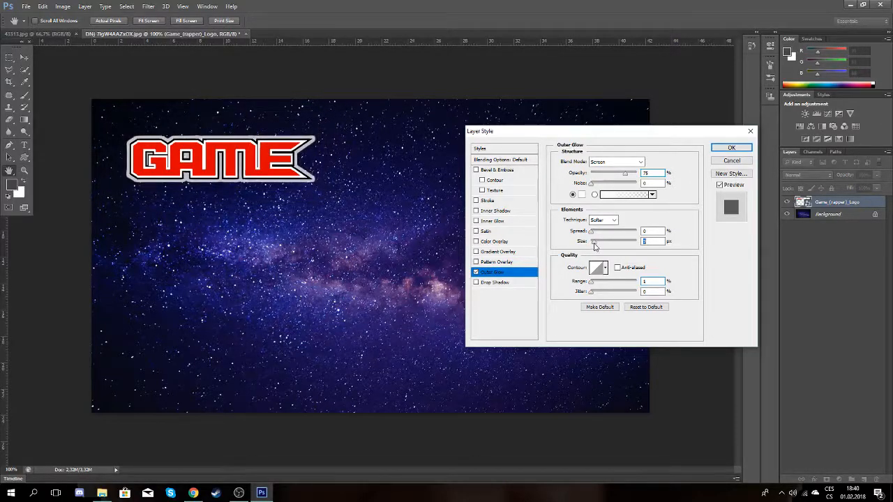
{"action": "left_click_drag", "start_coordinate": [594, 246], "coordinate": [536, 223]}
{"action": "key", "text": "Return"}
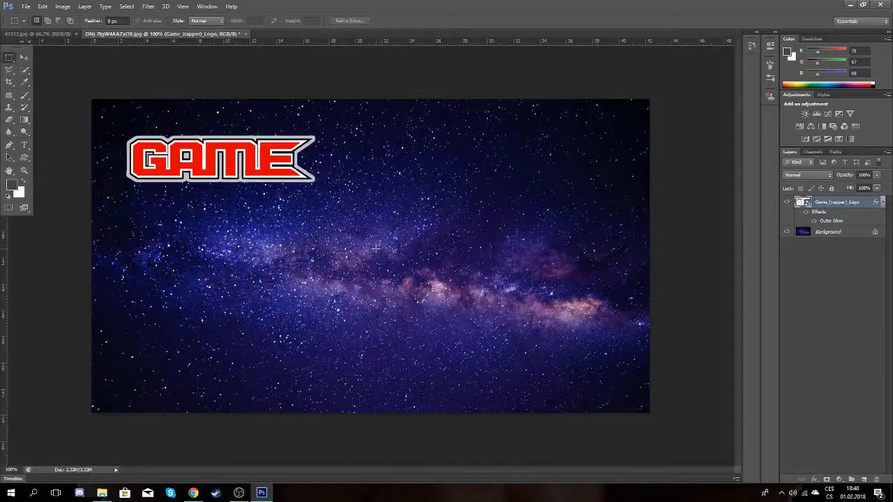
- Enlarge the logo to about 200% width and 178% height, rotate it about 3.4°, and set it across the upper part of the image
{"action": "key", "text": "ctrl+t"}
{"action": "left_click_drag", "start_coordinate": [317, 204], "coordinate": [438, 176]}
{"action": "left_click_drag", "start_coordinate": [368, 155], "coordinate": [399, 286]}
{"action": "left_click_drag", "start_coordinate": [412, 333], "coordinate": [406, 350]}
{"action": "left_click_drag", "start_coordinate": [374, 306], "coordinate": [427, 195]}
{"action": "left_click_drag", "start_coordinate": [514, 225], "coordinate": [469, 191]}
{"action": "mouse_move", "coordinate": [361, 213]}
{"action": "left_mouse_down"}
{"action": "mouse_move", "coordinate": [366, 190]}
{"action": "mouse_move", "coordinate": [368, 201]}
{"action": "left_mouse_up"}
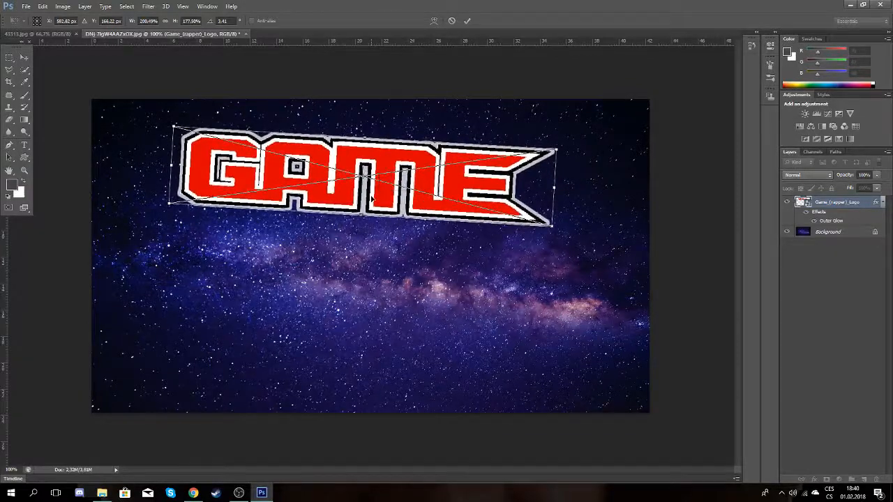
{"action": "left_click", "coordinate": [11, 57]}
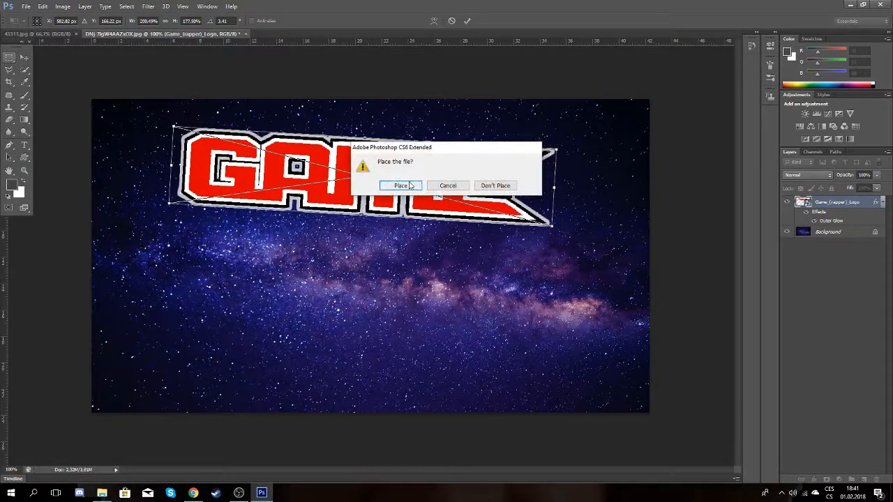
{"action": "left_click", "coordinate": [411, 186]}
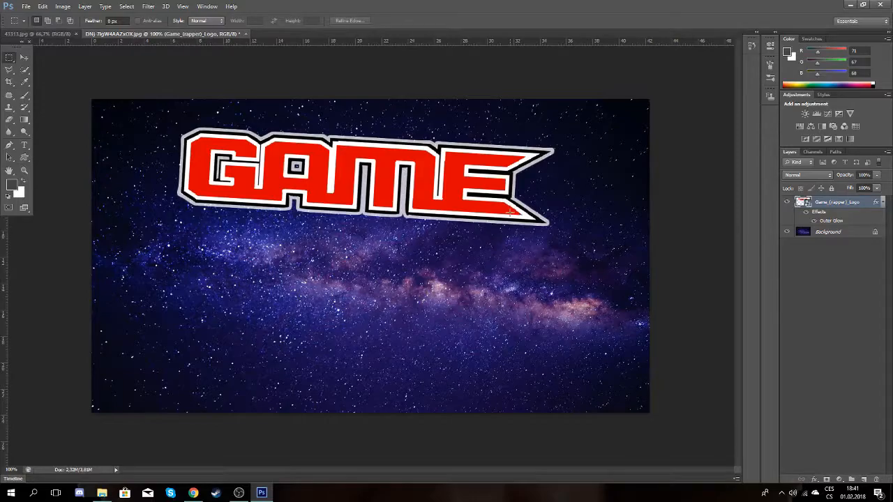
- Add a Drop Shadow to the logo layer with a 24 px distance and a 172 px size
{"action": "double_click", "coordinate": [875, 204]}
{"action": "left_click_drag", "start_coordinate": [540, 129], "coordinate": [687, 158]}
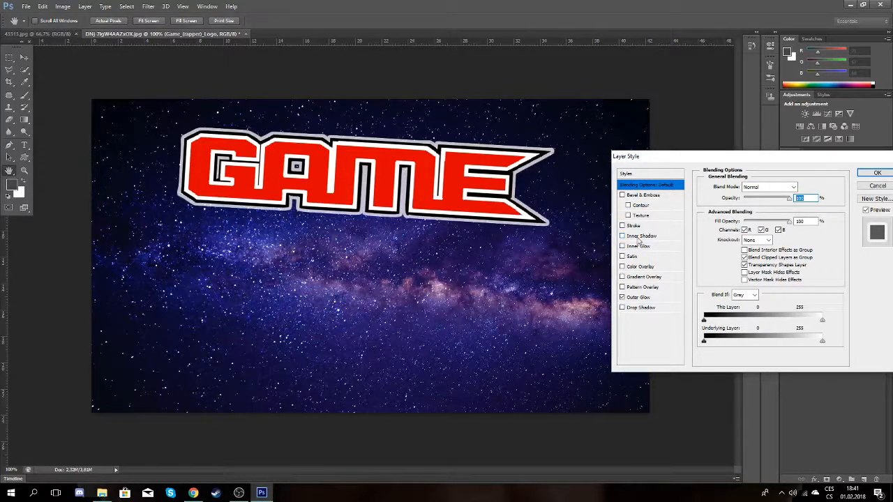
{"action": "left_click", "coordinate": [639, 308]}
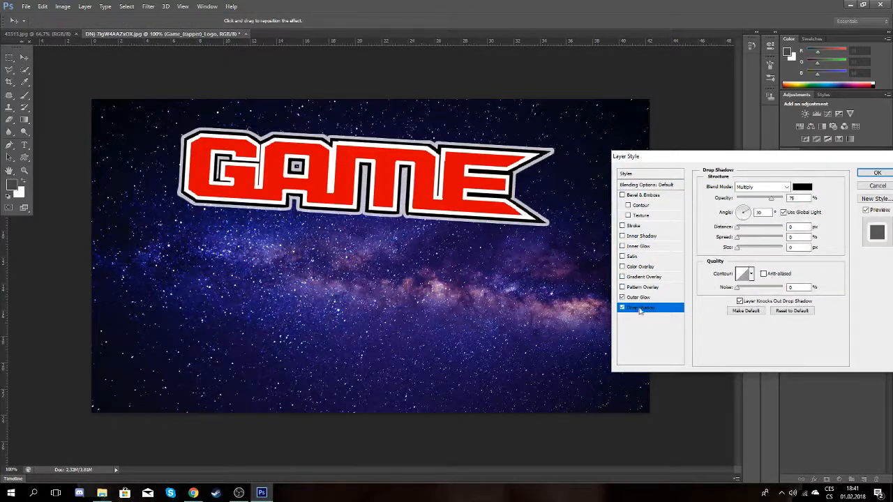
{"action": "left_click", "coordinate": [744, 218]}
{"action": "key", "text": "Tab"}
{"action": "mouse_move", "coordinate": [737, 249]}
{"action": "left_mouse_down"}
{"action": "mouse_move", "coordinate": [754, 249]}
{"action": "mouse_move", "coordinate": [749, 228]}
{"action": "mouse_move", "coordinate": [759, 251]}
{"action": "mouse_move", "coordinate": [769, 248]}
{"action": "mouse_move", "coordinate": [745, 241]}
{"action": "left_mouse_up"}
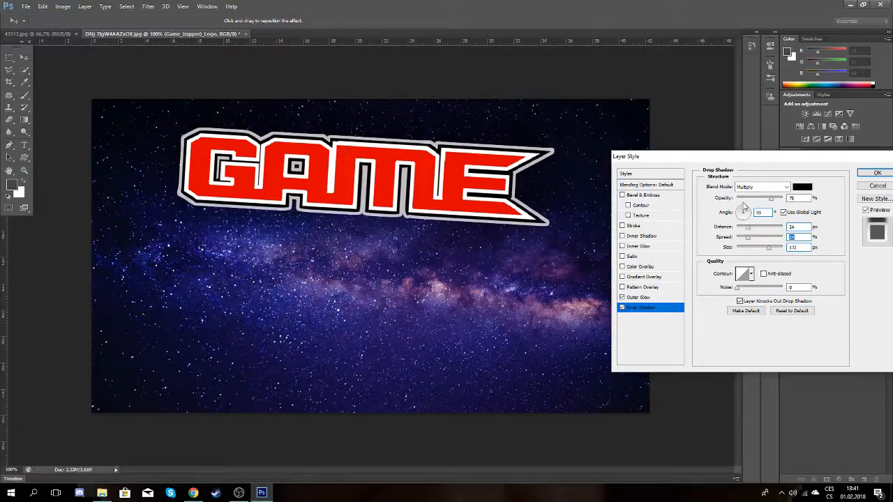
- Adjust the drop shadow to a -160° angle, 0 px distance, 58% spread and a large size, and apply the layer style
{"action": "left_click", "coordinate": [744, 208]}
{"action": "left_click_drag", "start_coordinate": [751, 241], "coordinate": [767, 241]}
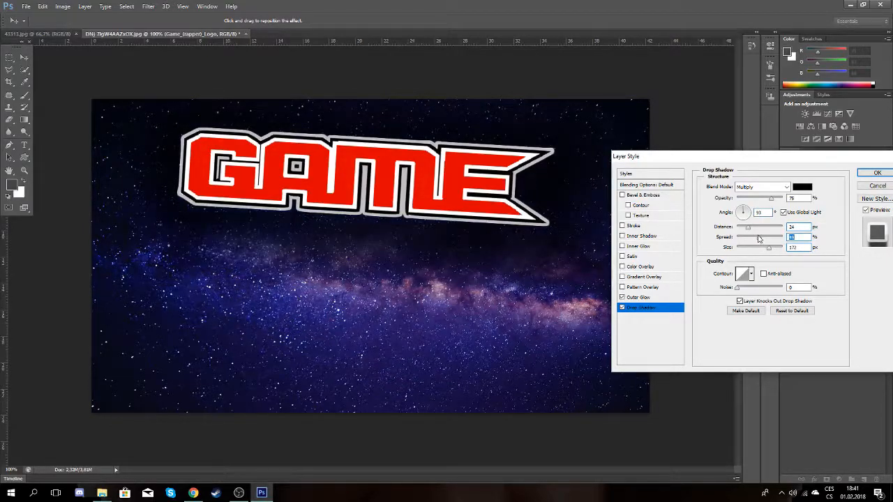
{"action": "mouse_move", "coordinate": [748, 228]}
{"action": "left_mouse_down"}
{"action": "mouse_move", "coordinate": [776, 229]}
{"action": "mouse_move", "coordinate": [738, 227]}
{"action": "left_mouse_up"}
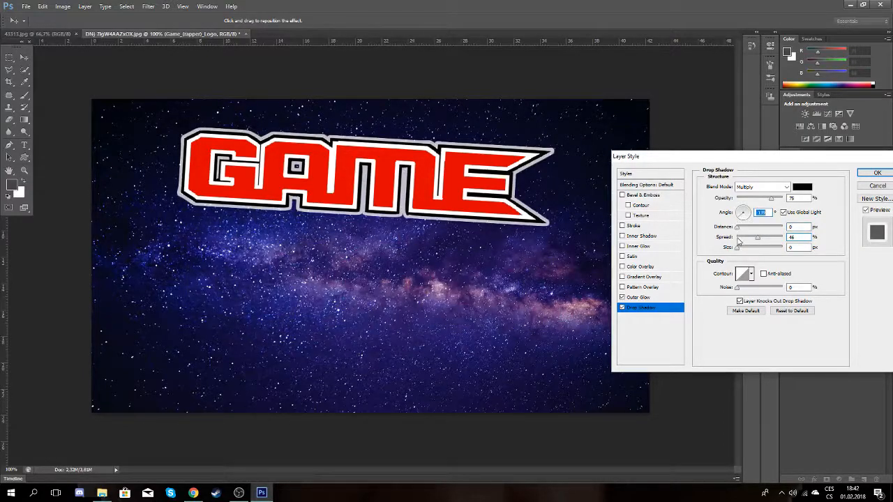
{"action": "left_click_drag", "start_coordinate": [738, 227], "coordinate": [764, 228]}
{"action": "left_click", "coordinate": [751, 209]}
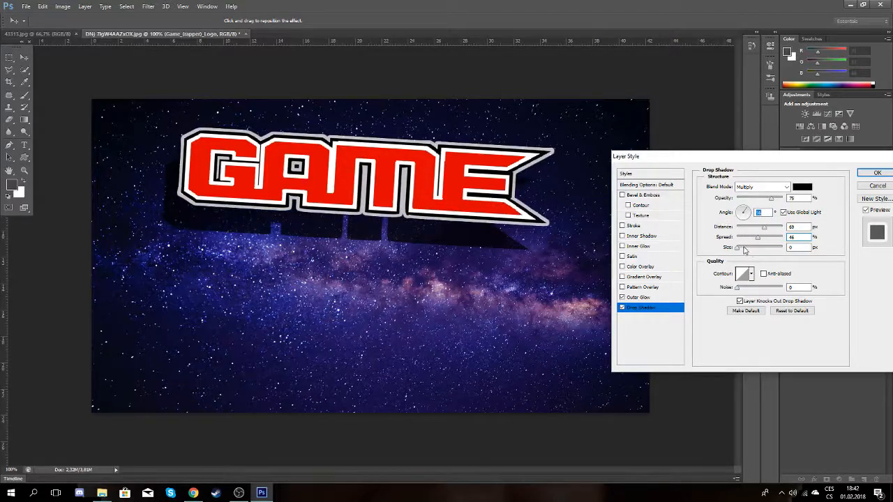
{"action": "left_click_drag", "start_coordinate": [739, 252], "coordinate": [764, 253]}
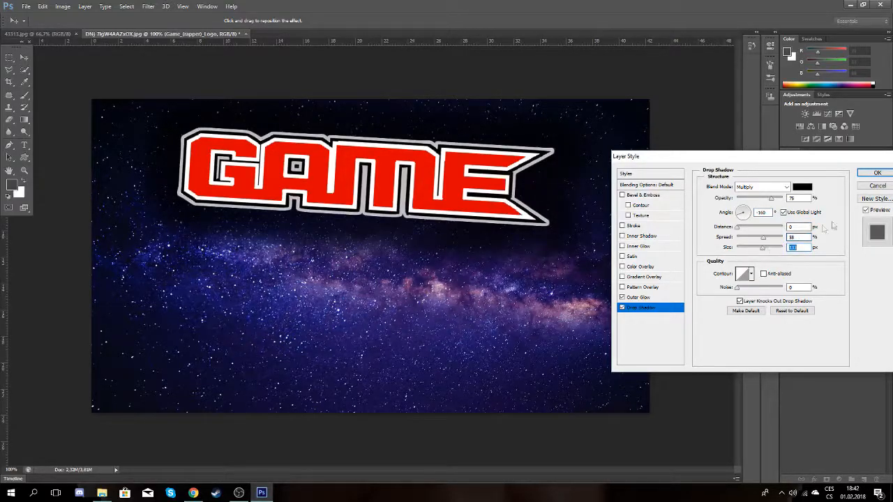
{"action": "left_click", "coordinate": [878, 172]}
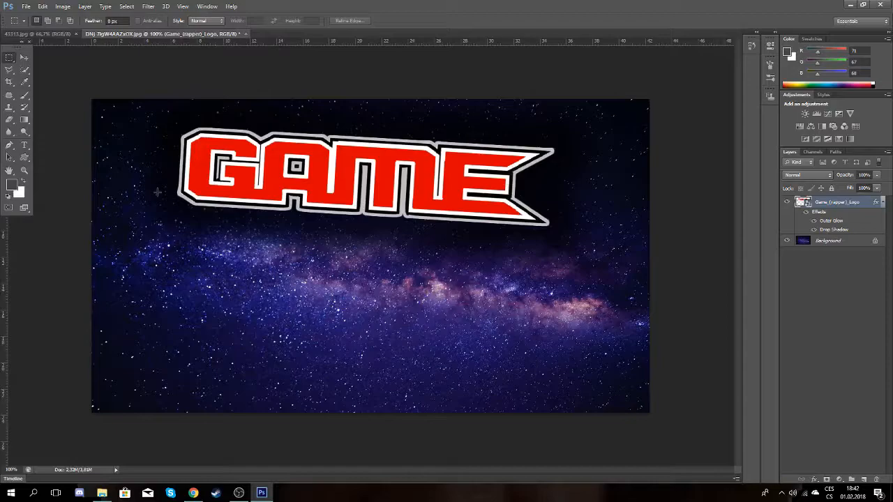
- Open the Picture file from the desktop
{"action": "left_click", "coordinate": [44, 28]}
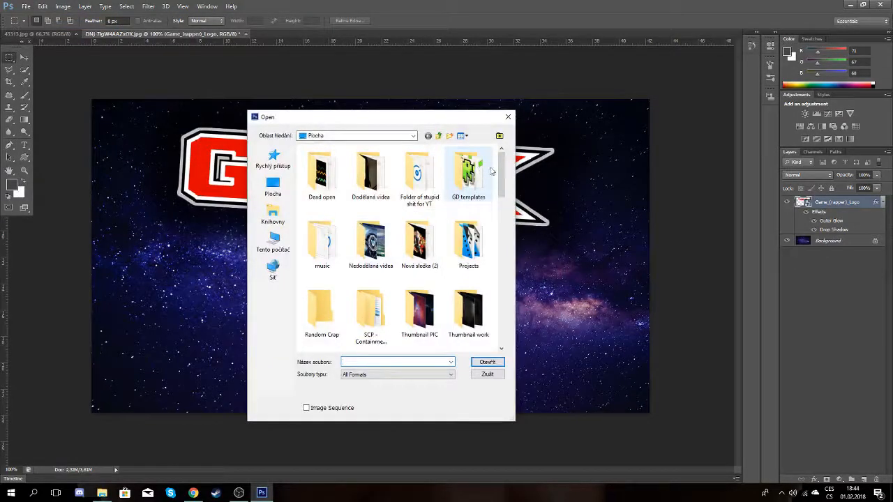
{"action": "left_click_drag", "start_coordinate": [503, 176], "coordinate": [502, 286]}
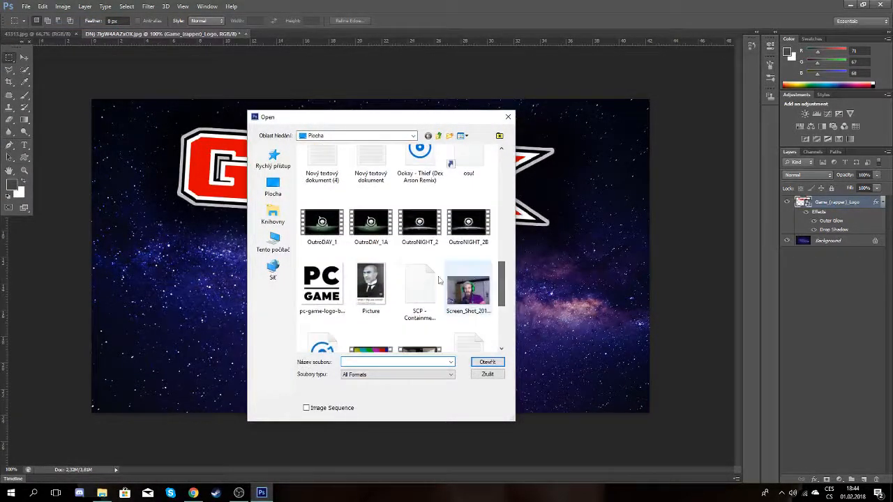
{"action": "double_click", "coordinate": [383, 283]}
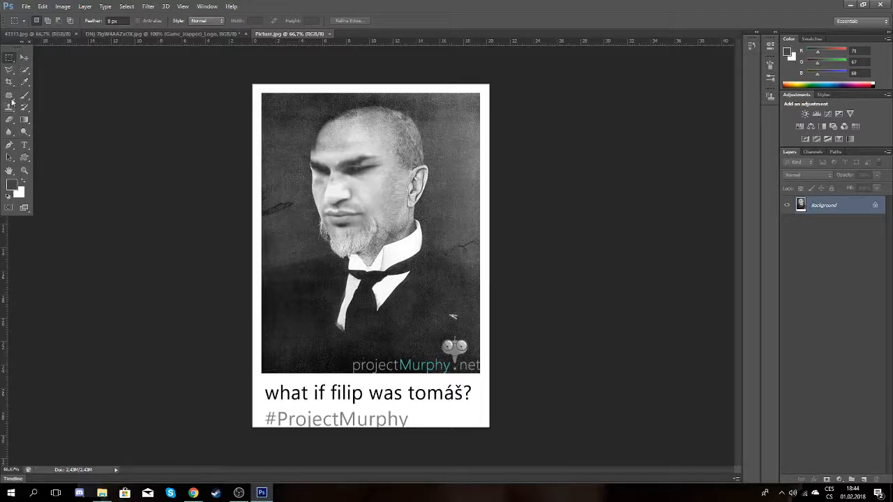
- Select the man's head, shoulders and upper chest in the portrait with the Polygonal Lasso, excluding the dark backdrop and captions
{"action": "left_click", "coordinate": [12, 70]}
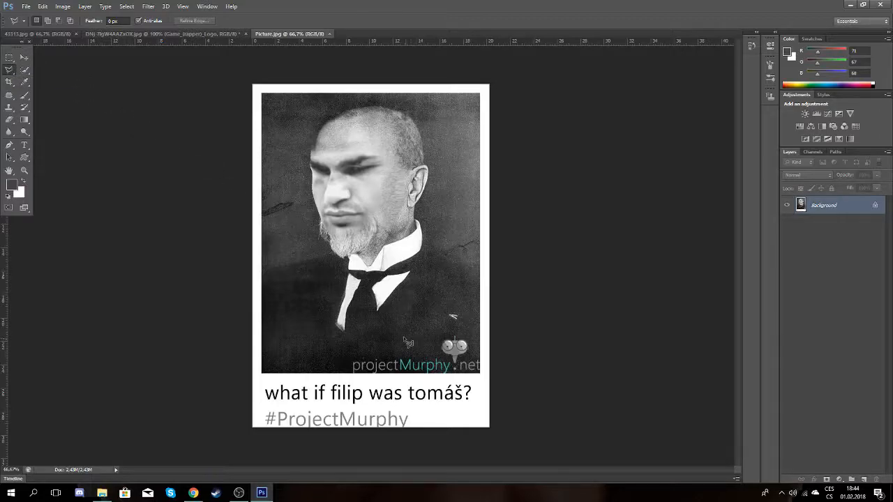
{"action": "left_click", "coordinate": [479, 282]}
{"action": "left_click", "coordinate": [454, 249]}
{"action": "left_click", "coordinate": [473, 202]}
{"action": "left_click", "coordinate": [455, 178]}
{"action": "double_click", "coordinate": [418, 182]}
{"action": "left_click", "coordinate": [380, 239]}
{"action": "mouse_move", "coordinate": [484, 295]}
{"action": "left_mouse_down"}
{"action": "mouse_move", "coordinate": [424, 231]}
{"action": "mouse_move", "coordinate": [426, 166]}
{"action": "left_mouse_up"}
{"action": "mouse_move", "coordinate": [479, 288]}
{"action": "left_mouse_down"}
{"action": "mouse_move", "coordinate": [422, 252]}
{"action": "mouse_move", "coordinate": [423, 140]}
{"action": "mouse_move", "coordinate": [364, 109]}
{"action": "mouse_move", "coordinate": [318, 159]}
{"action": "mouse_move", "coordinate": [329, 245]}
{"action": "mouse_move", "coordinate": [266, 278]}
{"action": "mouse_move", "coordinate": [447, 339]}
{"action": "mouse_move", "coordinate": [478, 288]}
{"action": "left_mouse_up"}
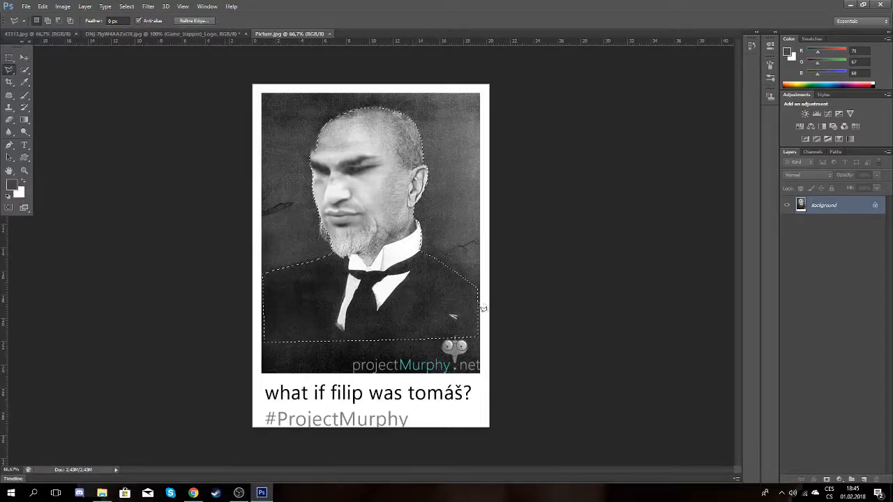
- Copy the selected man from the portrait and paste him into the starry-sky document with the GAME logo
{"action": "left_click", "coordinate": [43, 6]}
{"action": "left_click", "coordinate": [67, 72]}
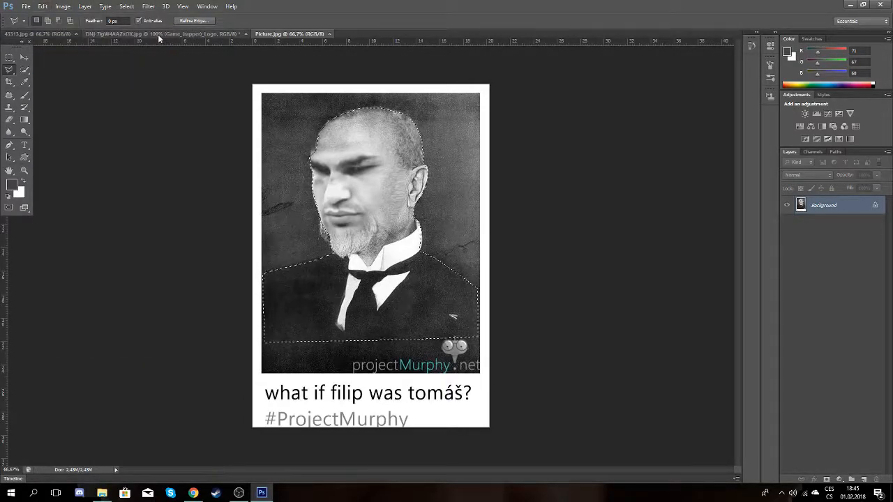
{"action": "left_click", "coordinate": [158, 35]}
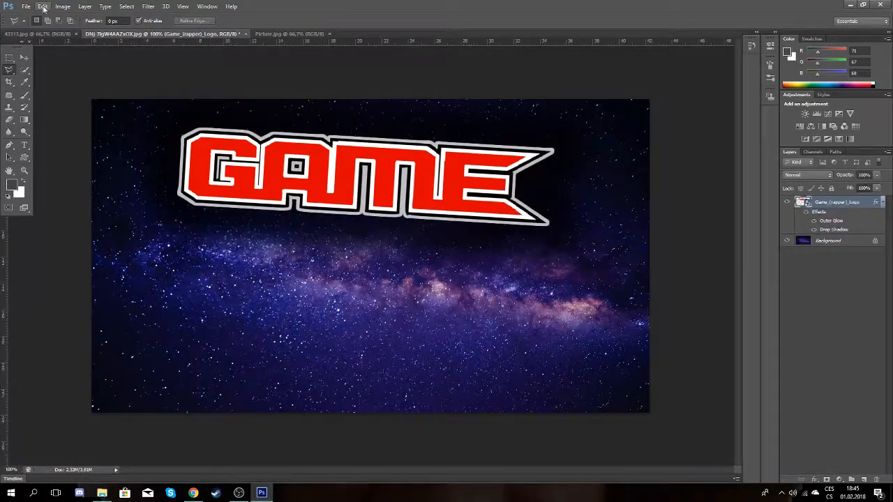
{"action": "left_click", "coordinate": [43, 6]}
{"action": "left_click", "coordinate": [115, 89]}
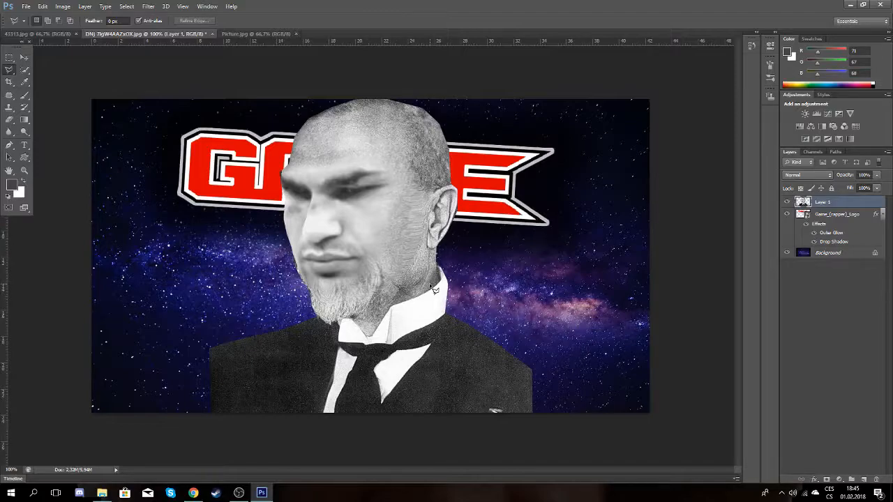
- Scale the pasted man to about 66% width and 68% height, centre him below the GAME logo at the image's lower edge, and apply the transform
{"action": "key", "text": "ctrl+t"}
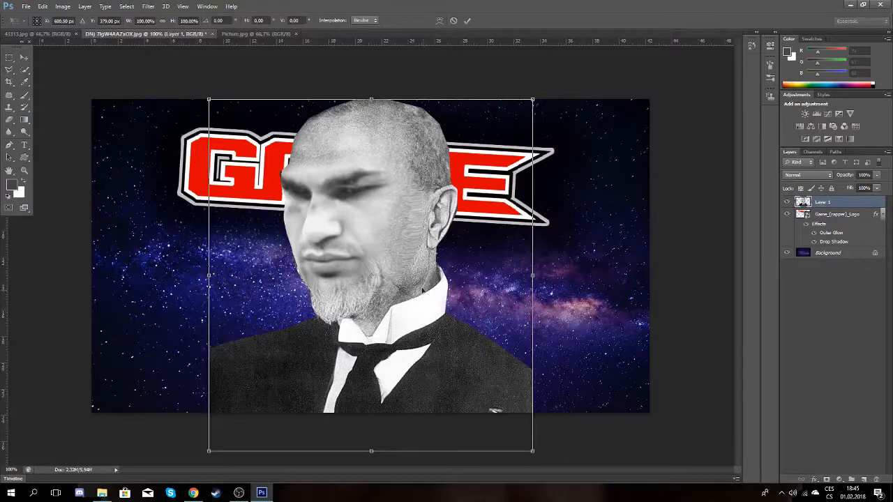
{"action": "left_click_drag", "start_coordinate": [374, 234], "coordinate": [319, 229]}
{"action": "left_click_drag", "start_coordinate": [155, 114], "coordinate": [265, 241]}
{"action": "left_click_drag", "start_coordinate": [342, 302], "coordinate": [341, 308]}
{"action": "left_click_drag", "start_coordinate": [475, 240], "coordinate": [478, 234]}
{"action": "left_click_drag", "start_coordinate": [437, 287], "coordinate": [441, 294]}
{"action": "left_click_drag", "start_coordinate": [381, 239], "coordinate": [381, 241]}
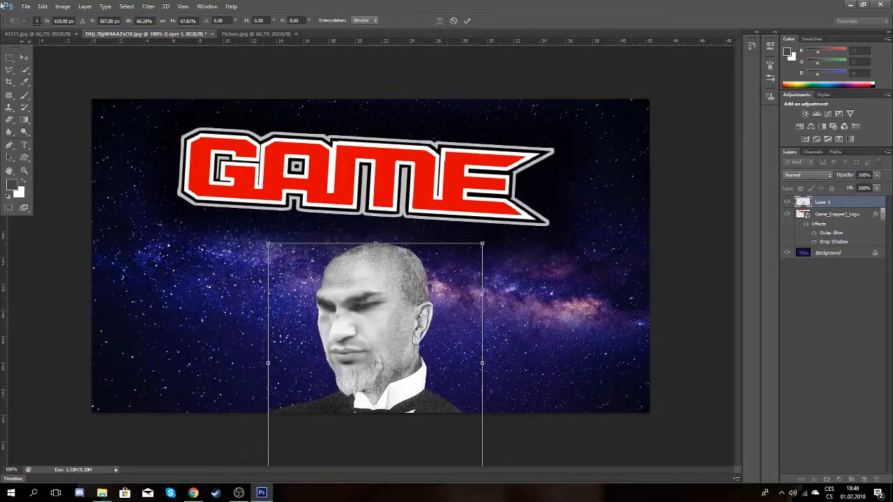
{"action": "left_click", "coordinate": [10, 58]}
{"action": "left_click", "coordinate": [407, 190]}
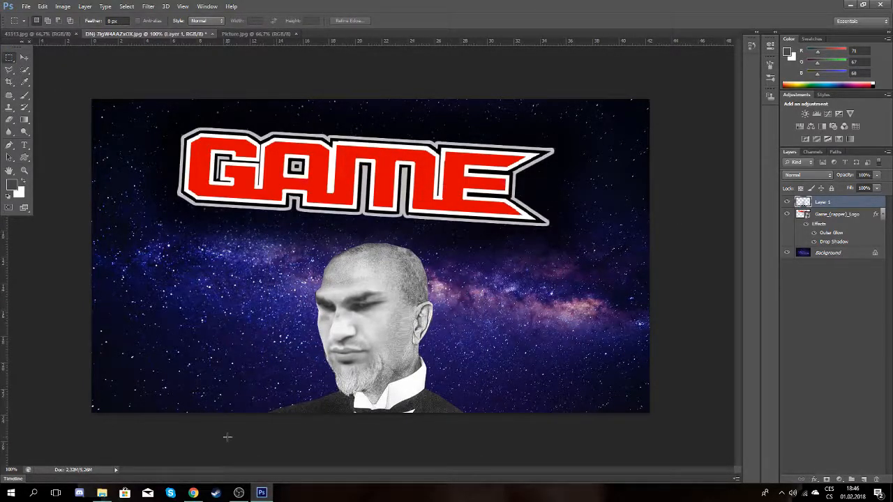
- Add an Outer Glow to the man's layer with a 10 px size and 1% range, and adjust the glow's opacity
{"action": "double_click", "coordinate": [884, 204]}
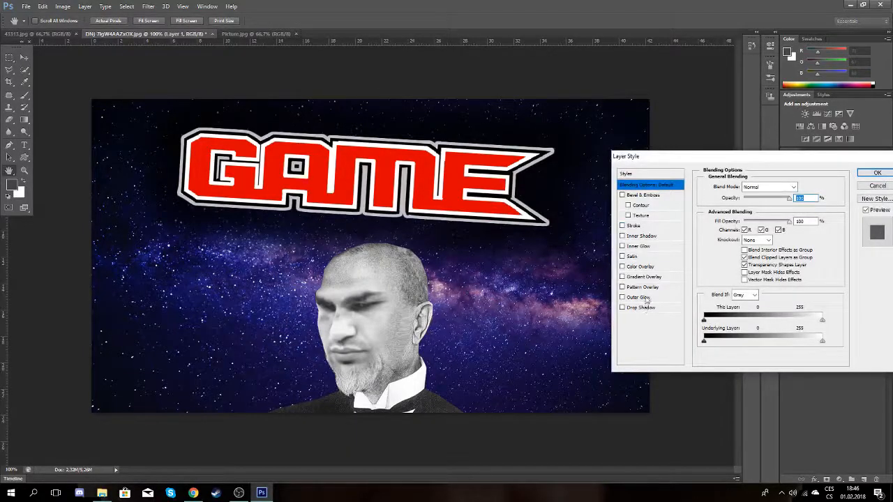
{"action": "left_click", "coordinate": [647, 299]}
{"action": "left_click_drag", "start_coordinate": [760, 307], "coordinate": [701, 318]}
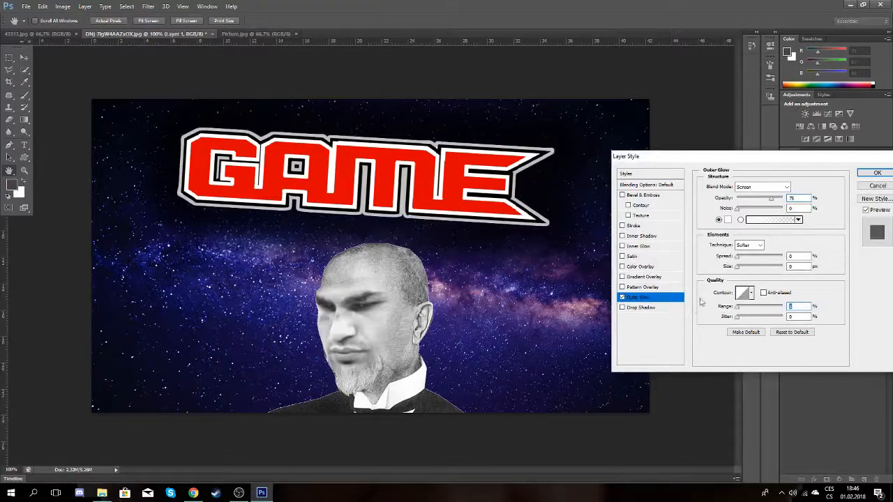
{"action": "left_click_drag", "start_coordinate": [739, 268], "coordinate": [743, 272]}
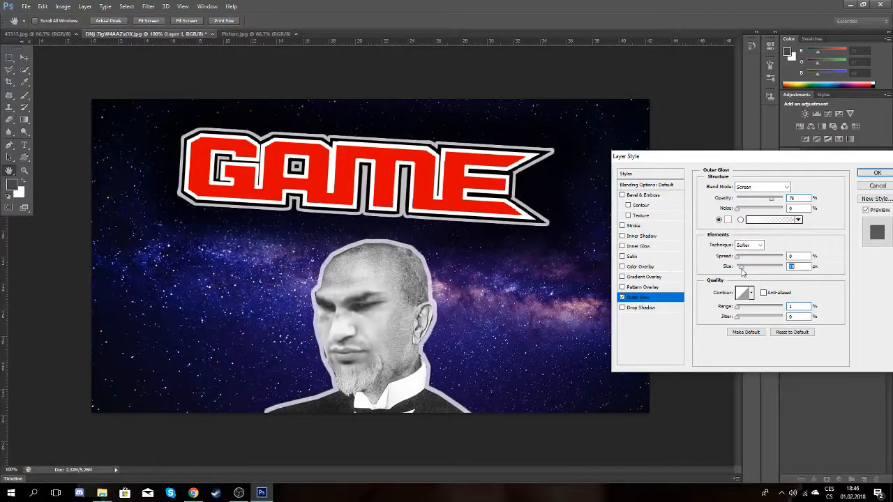
{"action": "key", "text": "shift+Tab"}
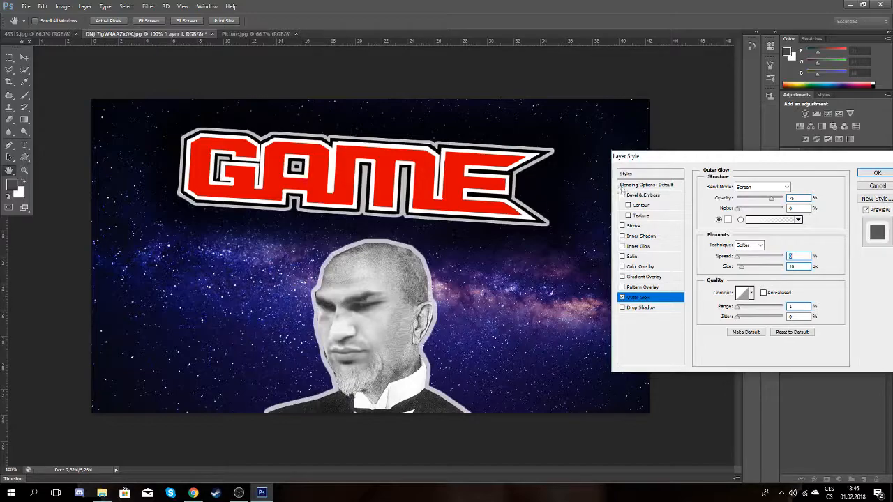
{"action": "left_click_drag", "start_coordinate": [670, 161], "coordinate": [555, 188]}
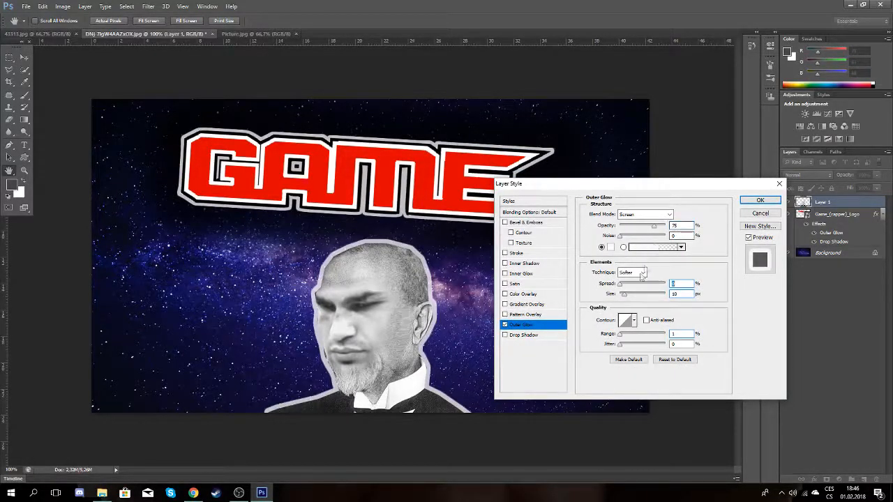
{"action": "left_click_drag", "start_coordinate": [654, 230], "coordinate": [571, 229]}
{"action": "left_click_drag", "start_coordinate": [570, 229], "coordinate": [631, 256]}
- Add a Drop Shadow to the man's layer, adjusting its angle, distance, spread and size, and apply the layer style
{"action": "left_click", "coordinate": [524, 335]}
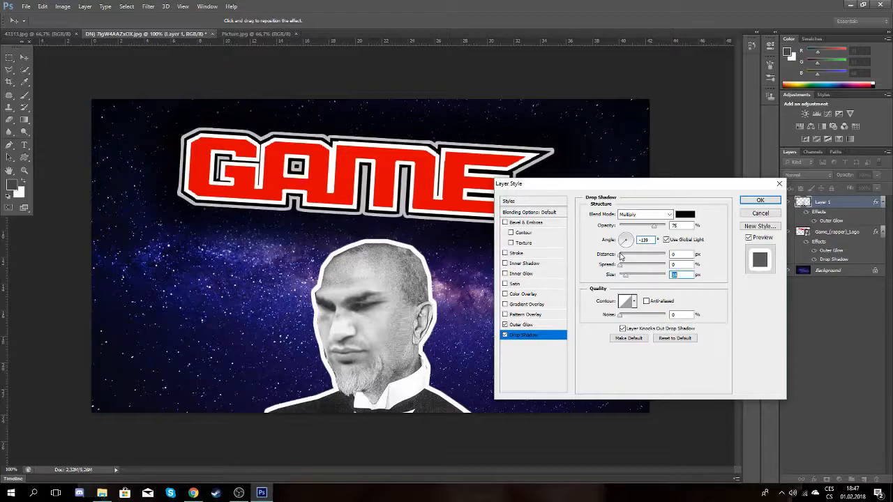
{"action": "left_click_drag", "start_coordinate": [624, 266], "coordinate": [615, 240]}
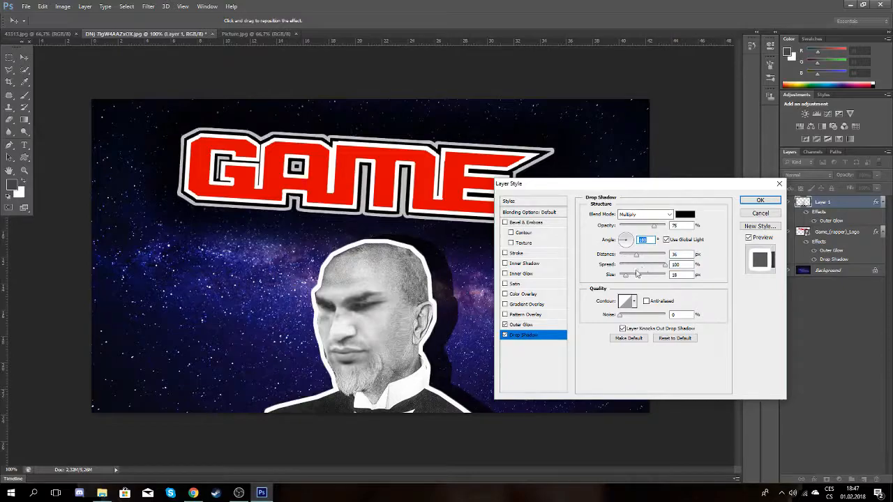
{"action": "left_click_drag", "start_coordinate": [651, 278], "coordinate": [644, 258]}
{"action": "left_click", "coordinate": [759, 201]}
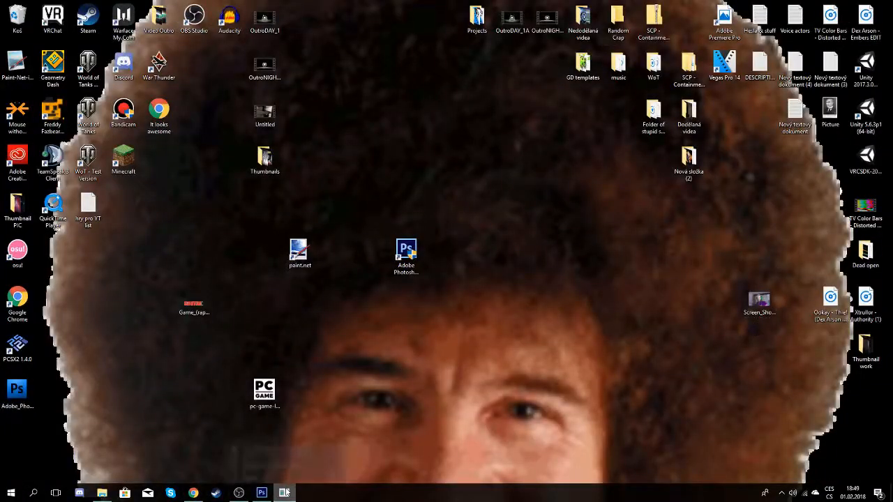
- Switch back to Photoshop and start bringing an image into the purple nebula document
{"action": "left_click", "coordinate": [263, 492]}
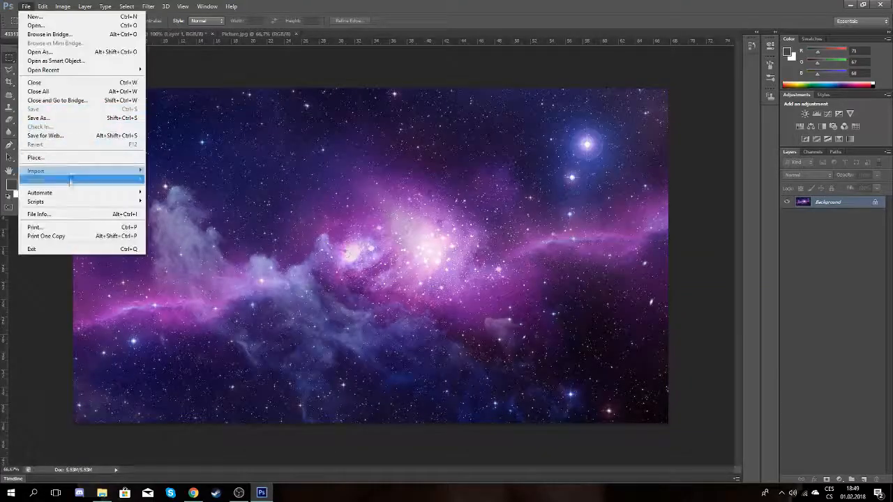
{"action": "left_click", "coordinate": [70, 174]}
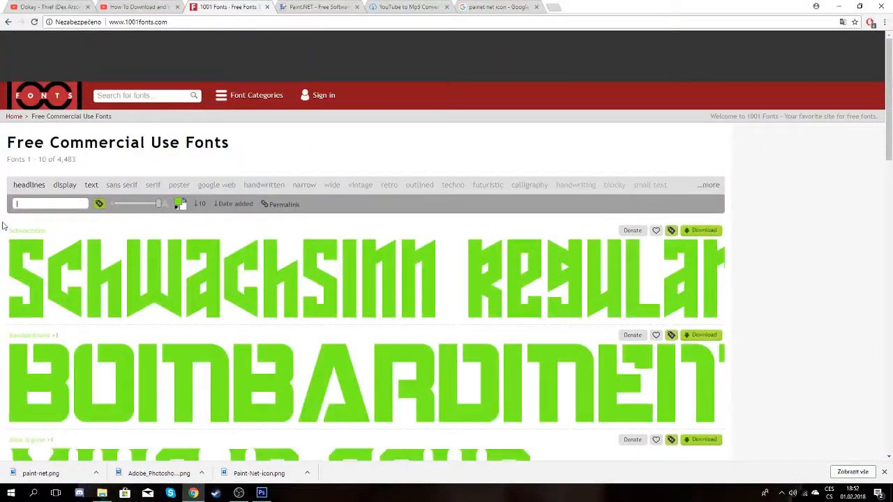
- Preview the free commercial use fonts on 1001 Fonts with the sample text Quick Tutorial in blue
{"action": "type", "text": "Tutorial"}
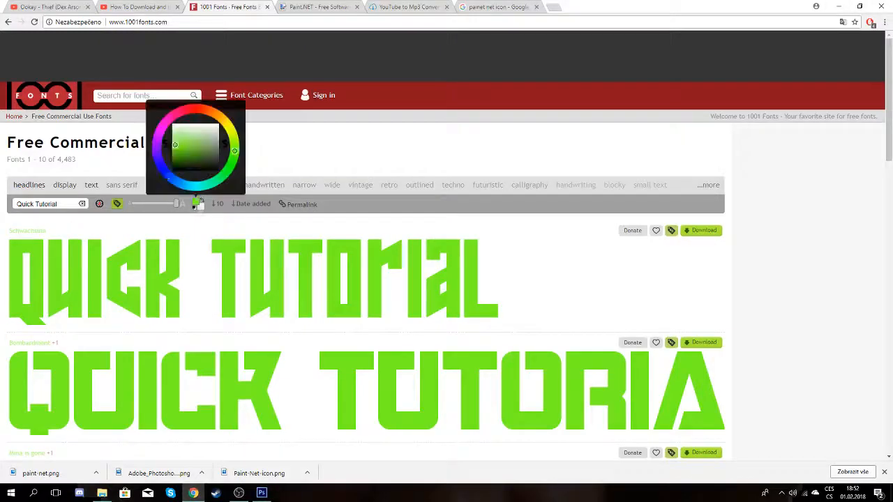
{"action": "left_click", "coordinate": [168, 176]}
- Browse page by page through the Quick Tutorial font previews for a suitable lettering style
{"action": "scroll", "coordinate": [2, 224], "scroll_direction": "down", "scroll_amount": 10}
{"action": "left_click", "coordinate": [450, 344]}
{"action": "scroll", "coordinate": [1, 229], "scroll_direction": "down", "scroll_amount": 15}
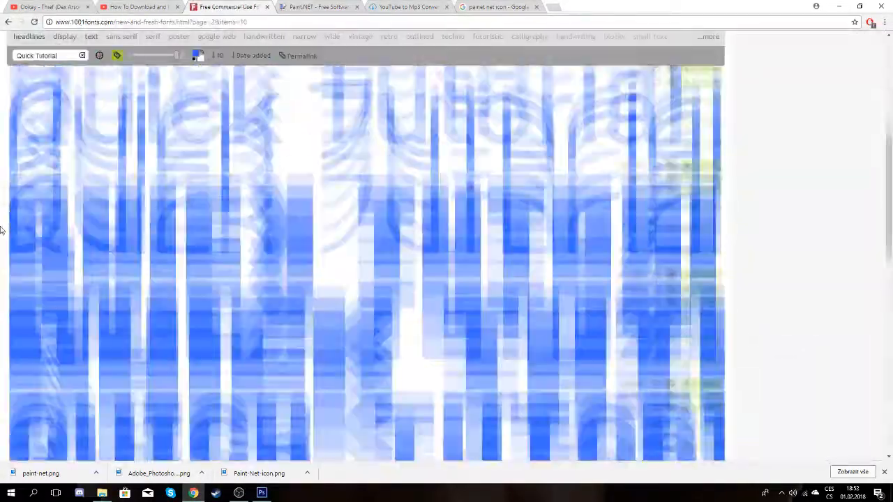
{"action": "left_click", "coordinate": [450, 345]}
{"action": "scroll", "coordinate": [2, 222], "scroll_direction": "down", "scroll_amount": 10}
{"action": "left_click", "coordinate": [450, 344]}
{"action": "scroll", "coordinate": [2, 229], "scroll_direction": "down", "scroll_amount": 5}
{"action": "scroll", "coordinate": [2, 231], "scroll_direction": "down", "scroll_amount": 10}
{"action": "left_click", "coordinate": [460, 345]}
{"action": "scroll", "coordinate": [1, 261], "scroll_direction": "down", "scroll_amount": 10}
{"action": "left_click", "coordinate": [462, 344]}
{"action": "scroll", "coordinate": [1, 279], "scroll_direction": "down", "scroll_amount": 10}
{"action": "left_click", "coordinate": [462, 344]}
{"action": "scroll", "coordinate": [1, 272], "scroll_direction": "down", "scroll_amount": 10}
{"action": "left_click", "coordinate": [462, 345]}
{"action": "scroll", "coordinate": [2, 256], "scroll_direction": "up", "scroll_amount": 10}
- Open the Toxigenesis font, save its Quick Tutorial preview as an image, and leave the browser
{"action": "left_click", "coordinate": [340, 192]}
{"action": "scroll", "coordinate": [141, 355], "scroll_direction": "down", "scroll_amount": 2}
{"action": "left_click", "coordinate": [141, 355]}
{"action": "scroll", "coordinate": [141, 355], "scroll_direction": "down", "scroll_amount": 5}
{"action": "left_click", "coordinate": [882, 6]}
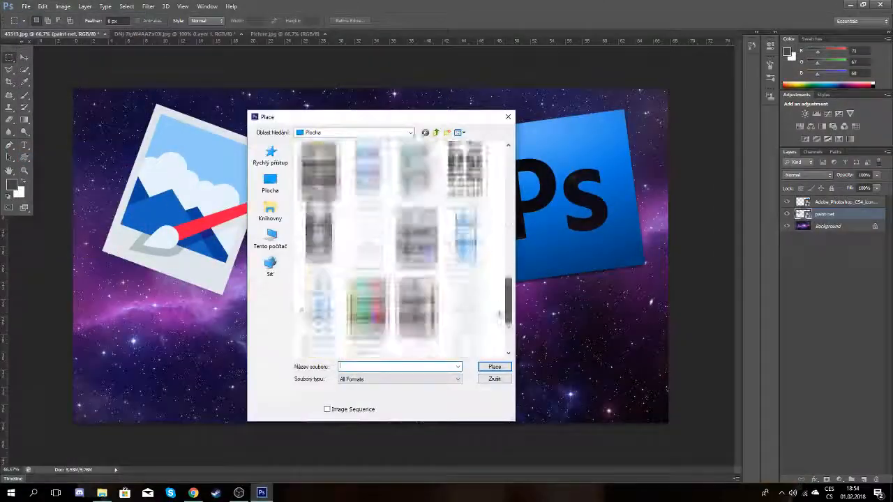
- Place the toxigenesis.bold (1) Quick Tutorial image from the desktop into the nebula thumbnail
{"action": "left_click", "coordinate": [25, 6]}
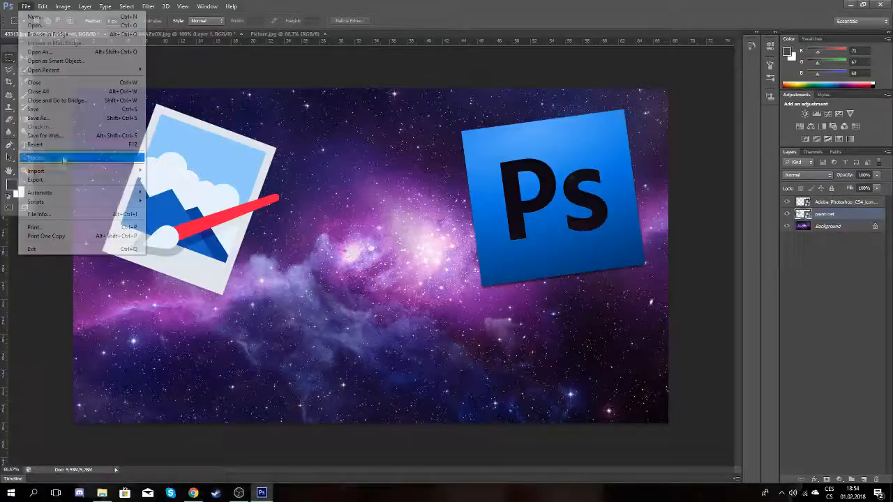
{"action": "left_click", "coordinate": [63, 159]}
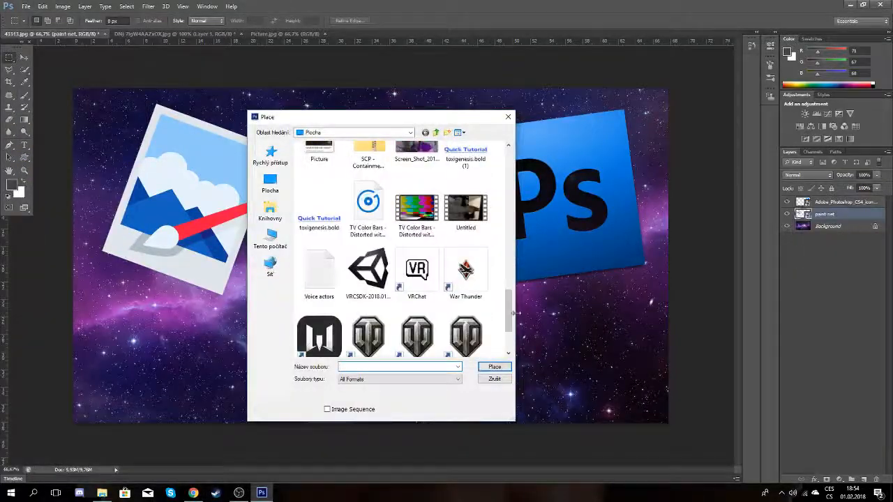
{"action": "left_click", "coordinate": [549, 309]}
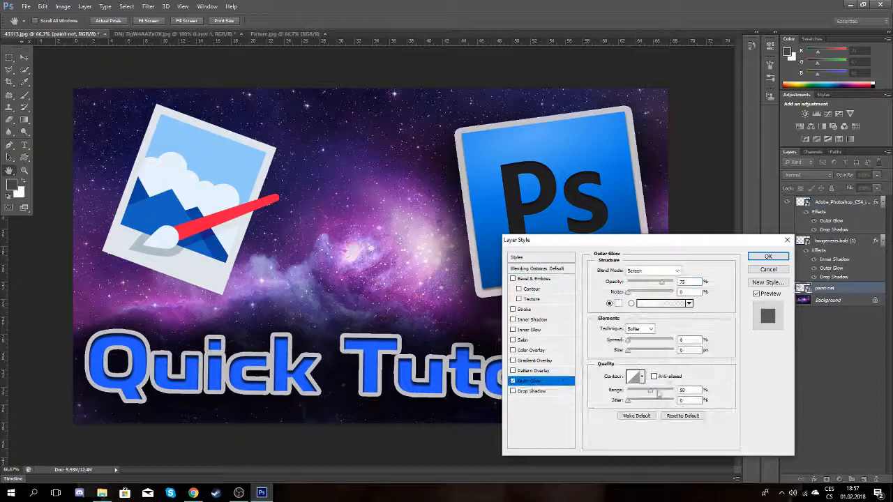
- Apply an Outer Glow and a Drop Shadow with 34% spread and 213 px size to the paint-net layer
{"action": "left_click", "coordinate": [768, 259]}
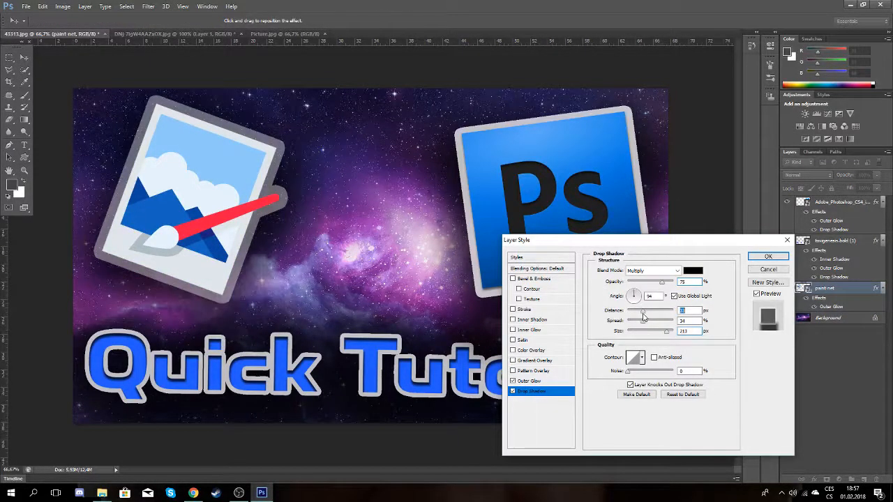
{"action": "key", "text": "Return"}
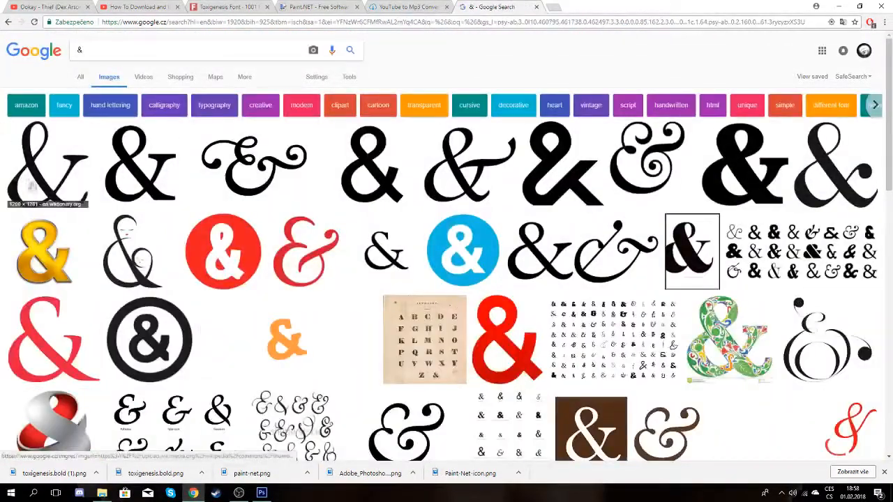
- Choose an ampersand picture from the Google Images results
{"action": "left_click", "coordinate": [314, 193]}
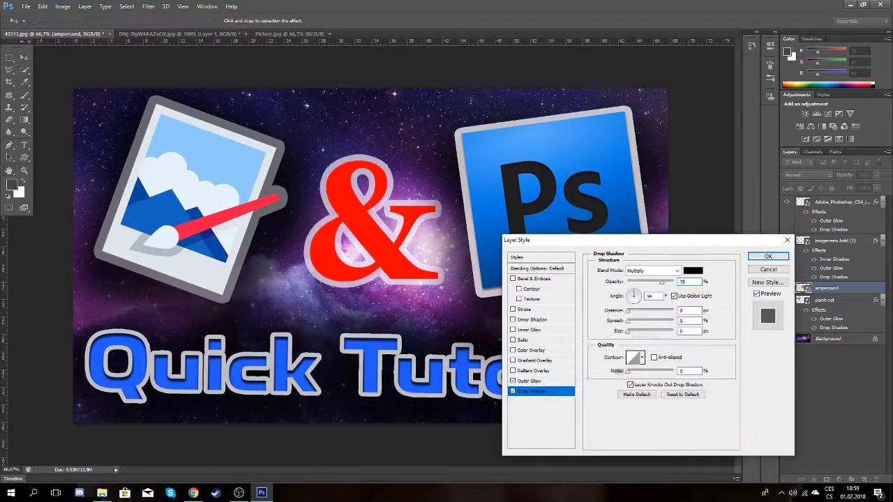
- Give the ampersand layer a Drop Shadow, leave out the Stroke, add an Inner Shadow with 16 px distance and 13% choke, and apply
{"action": "left_click_drag", "start_coordinate": [628, 331], "coordinate": [637, 332]}
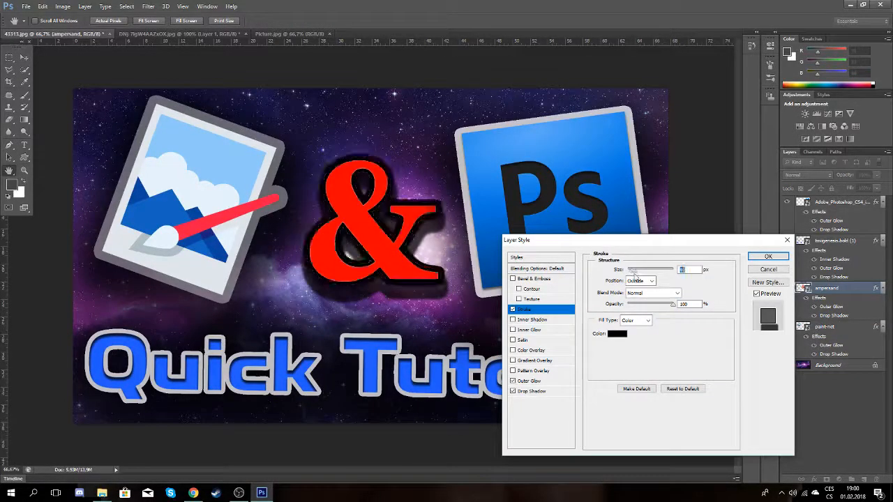
{"action": "left_click", "coordinate": [513, 310]}
{"action": "left_click", "coordinate": [532, 319]}
{"action": "left_click_drag", "start_coordinate": [629, 311], "coordinate": [655, 312]}
{"action": "mouse_move", "coordinate": [629, 333]}
{"action": "left_mouse_down"}
{"action": "mouse_move", "coordinate": [661, 335]}
{"action": "mouse_move", "coordinate": [629, 333]}
{"action": "left_mouse_up"}
{"action": "mouse_move", "coordinate": [654, 311]}
{"action": "left_mouse_down"}
{"action": "mouse_move", "coordinate": [635, 317]}
{"action": "mouse_move", "coordinate": [636, 334]}
{"action": "left_mouse_up"}
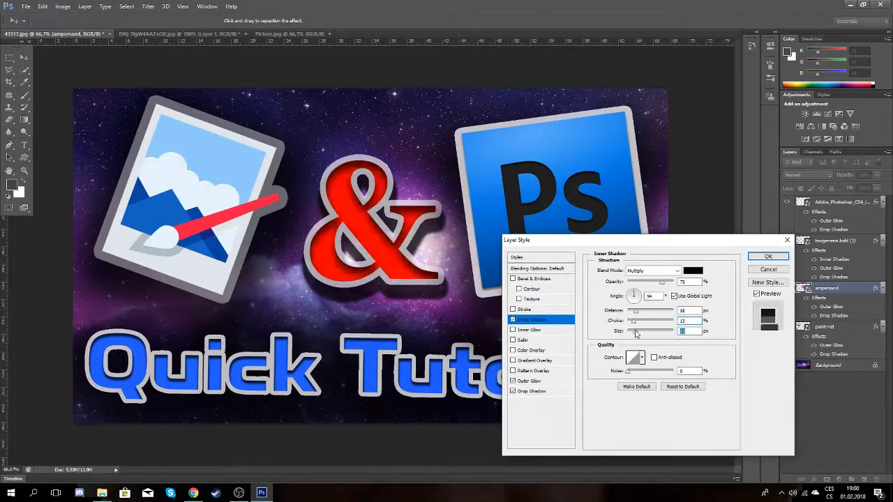
{"action": "left_click", "coordinate": [769, 257]}
- Add a thin black outside Stroke to both the paint-net layer and the Adobe_Photoshop_CS4_icon layer
{"action": "double_click", "coordinate": [841, 336]}
{"action": "left_click", "coordinate": [525, 309]}
{"action": "left_click_drag", "start_coordinate": [630, 271], "coordinate": [634, 272]}
{"action": "key", "text": "Return"}
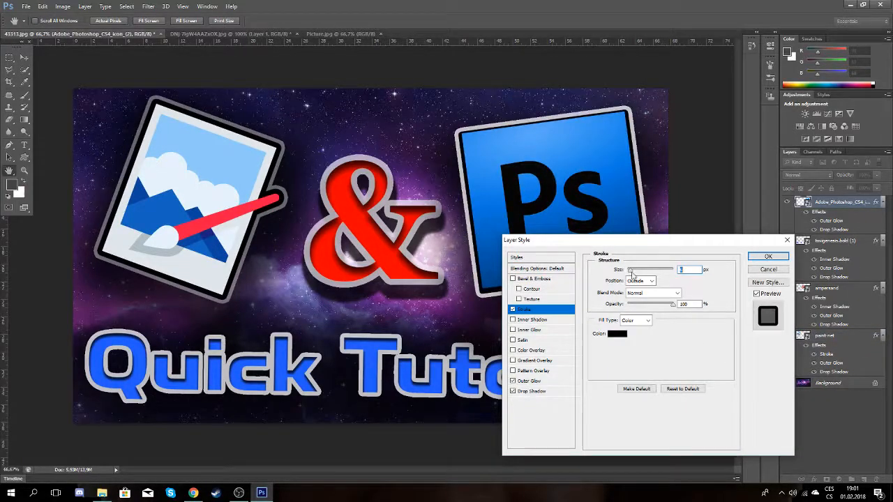
{"action": "left_click", "coordinate": [768, 256]}
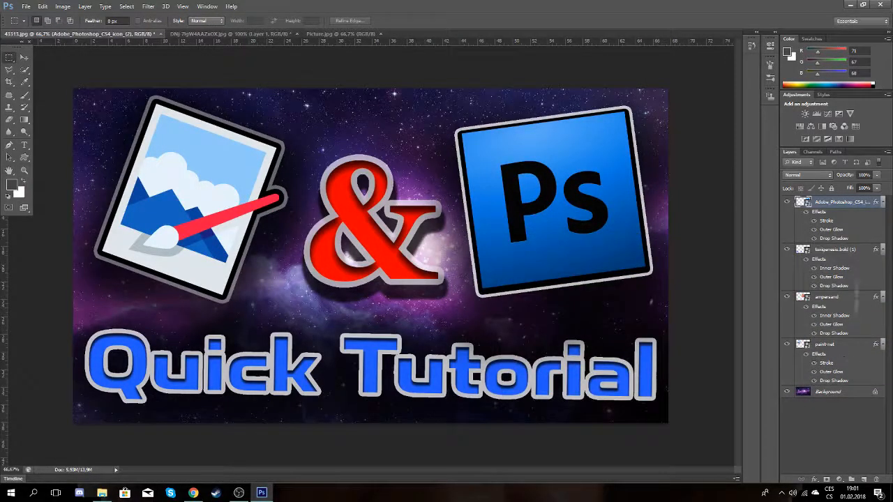
{"action": "double_click", "coordinate": [865, 250]}
{"action": "left_click", "coordinate": [538, 309]}
{"action": "left_click_drag", "start_coordinate": [630, 272], "coordinate": [632, 273]}
{"action": "left_click", "coordinate": [770, 269]}
- Open the layer style settings of the Quick Tutorial text layer
{"action": "double_click", "coordinate": [870, 253]}
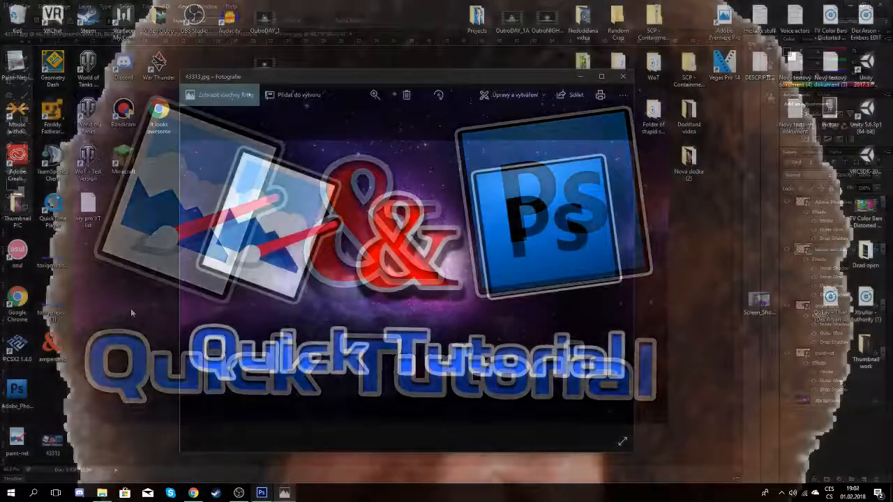